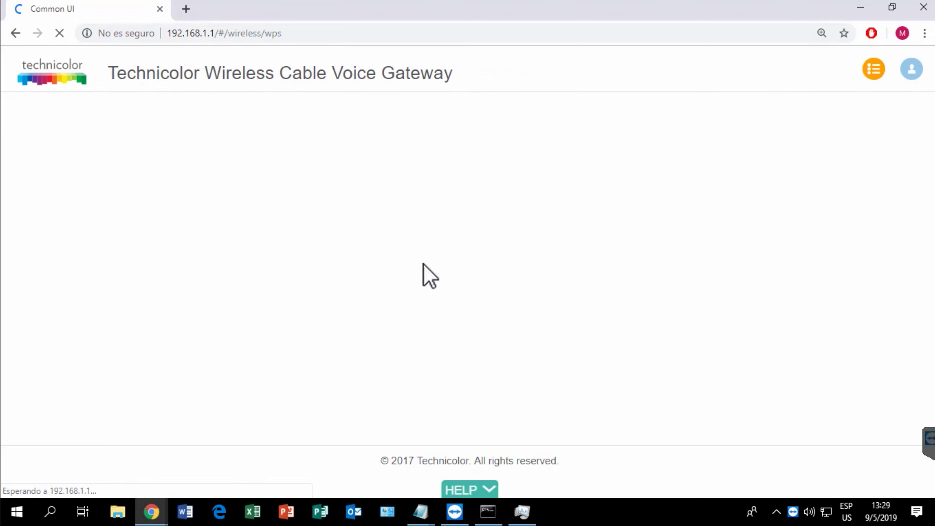
Open the wireless QoS page and review its WMM settings, preset levels and parameter table.
click(475, 162)
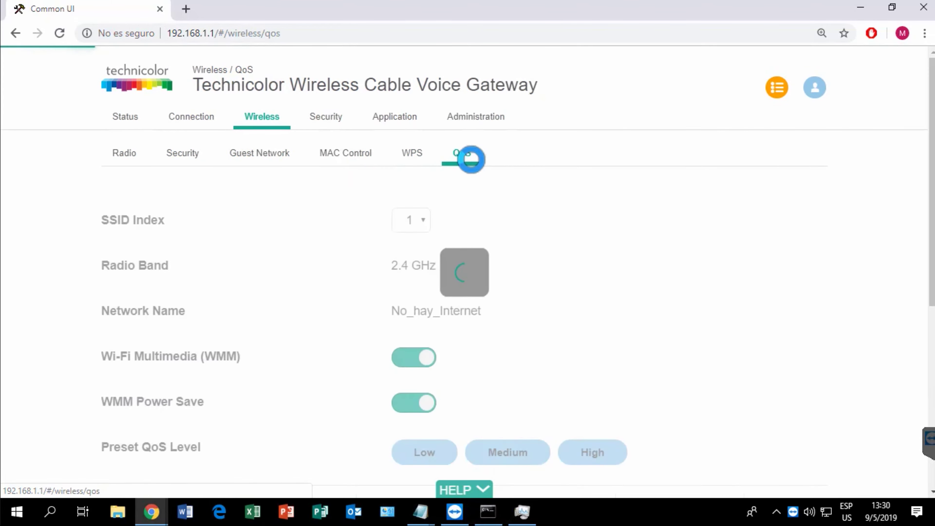
scroll(524, 232, down, 8)
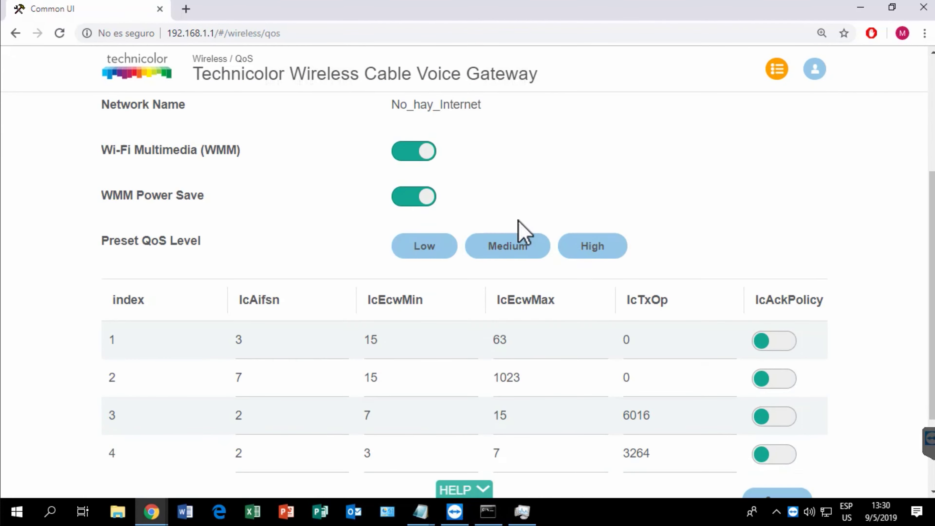
scroll(583, 321, up, 8)
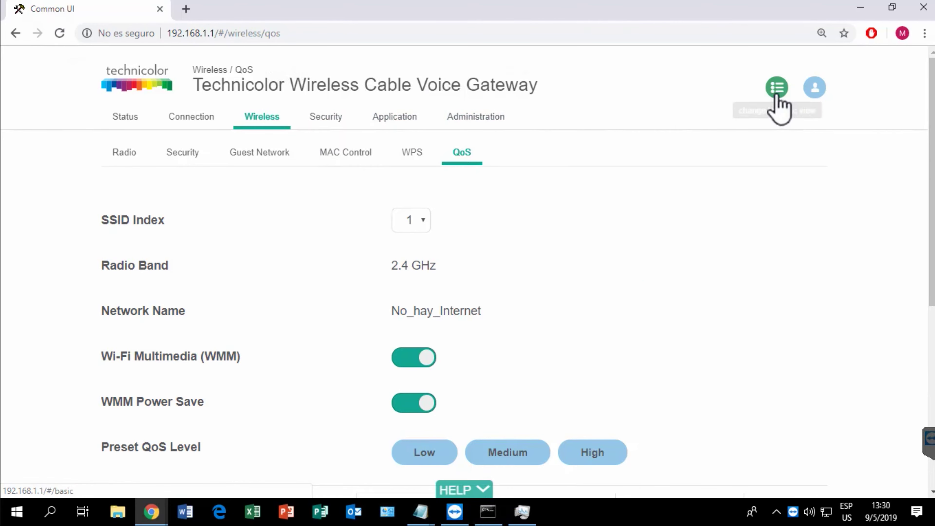
Switch to the gateway's basic view and review the overview cards, including connected devices and wireless.
click(821, 88)
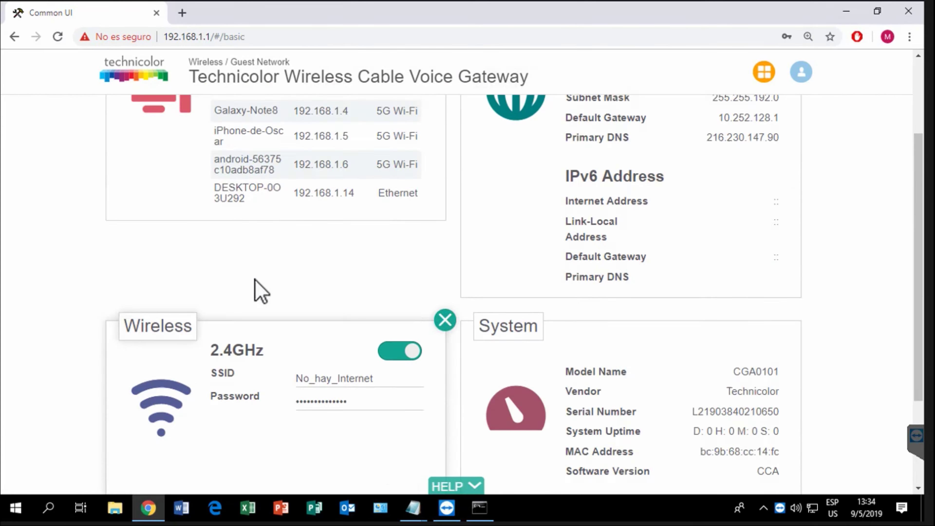
scroll(258, 291, up, 3)
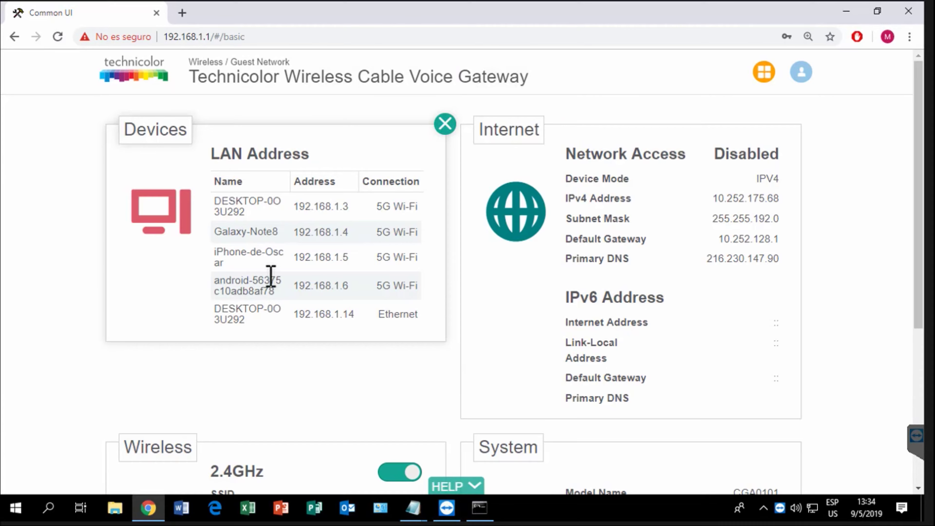
click(802, 83)
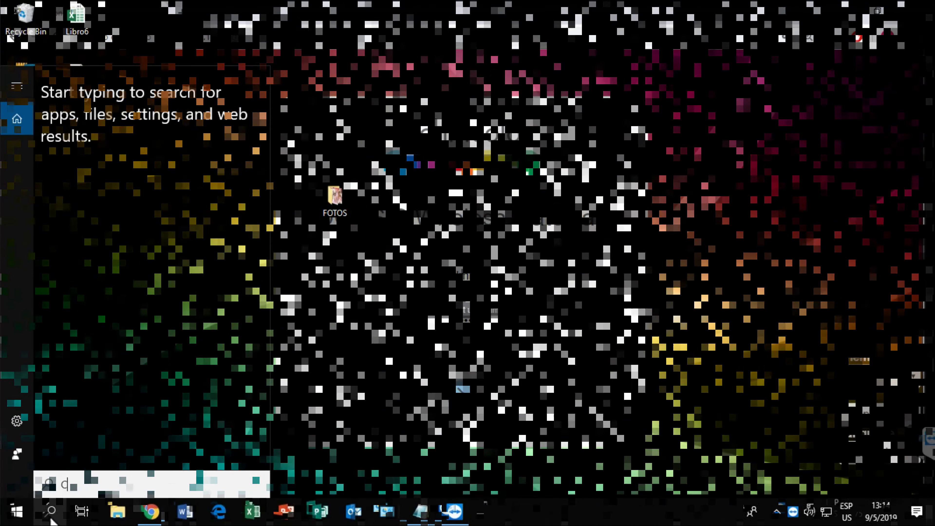
Open the Windows Command Prompt and run IPCONFIG to look up the default gateway address.
text(CMD)
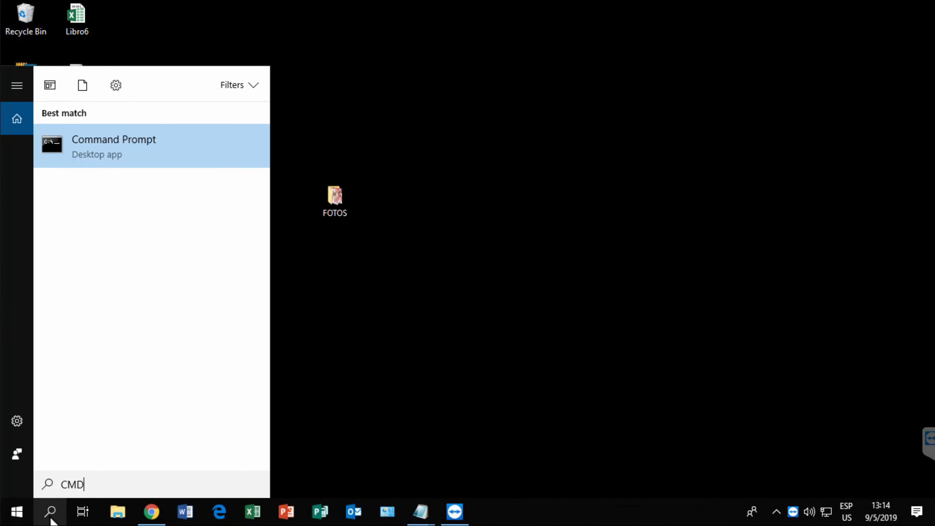
key(Return)
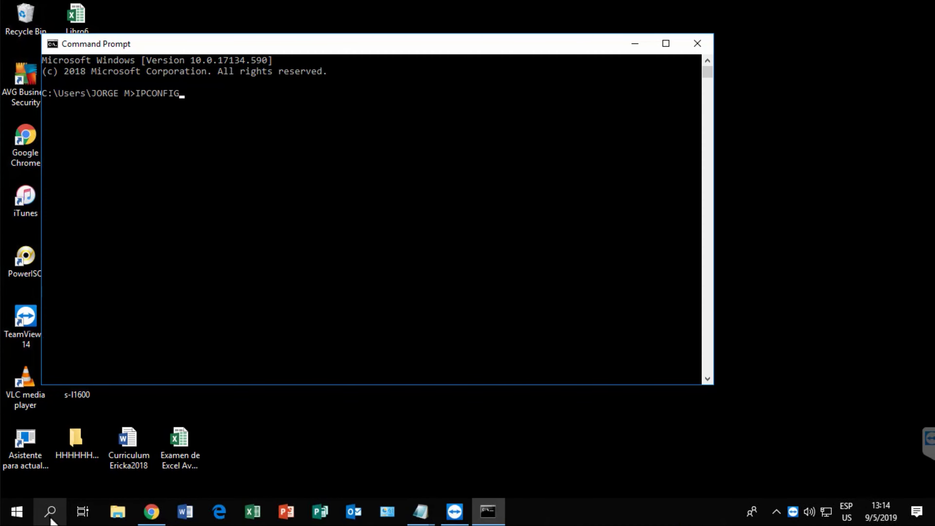
key(Return)
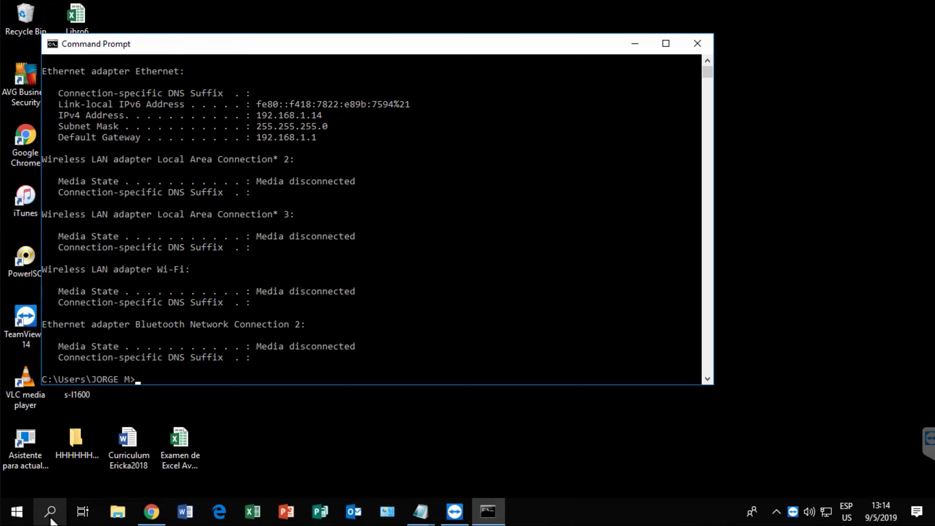
Switch to Chrome, maximize its window and load the router address 192.168.1.1.
click(151, 511)
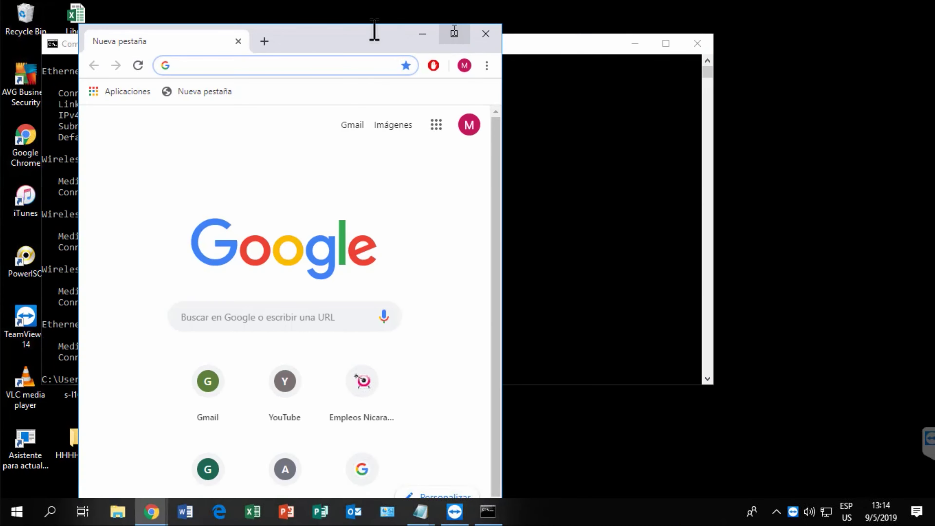
click(454, 34)
text(192.168.1.1)
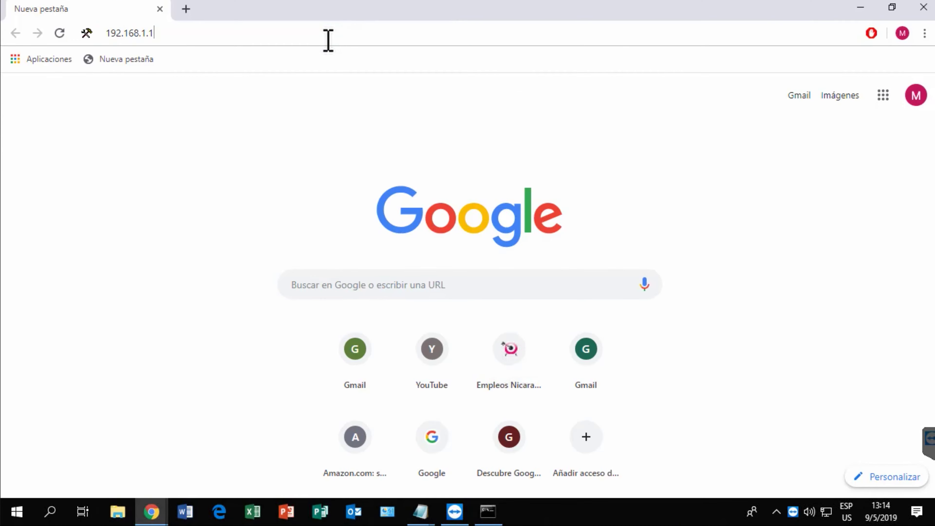
key(Return)
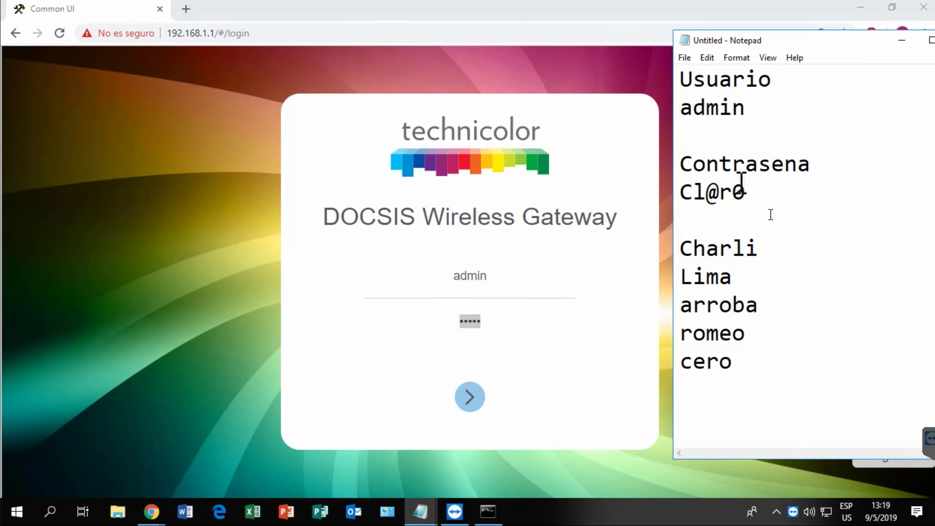
Copy the account password from the Notepad note into the login page's password field and log in as admin.
drag(746, 192, 688, 192)
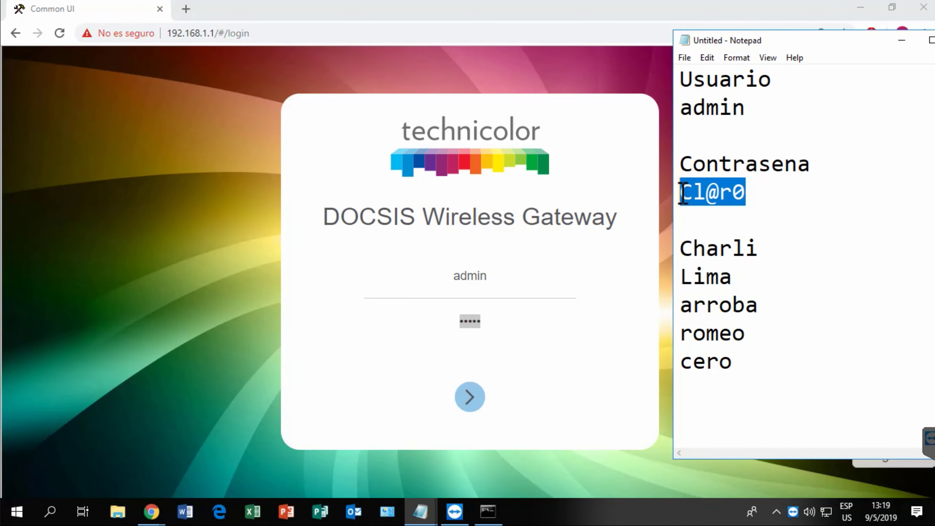
click(477, 325)
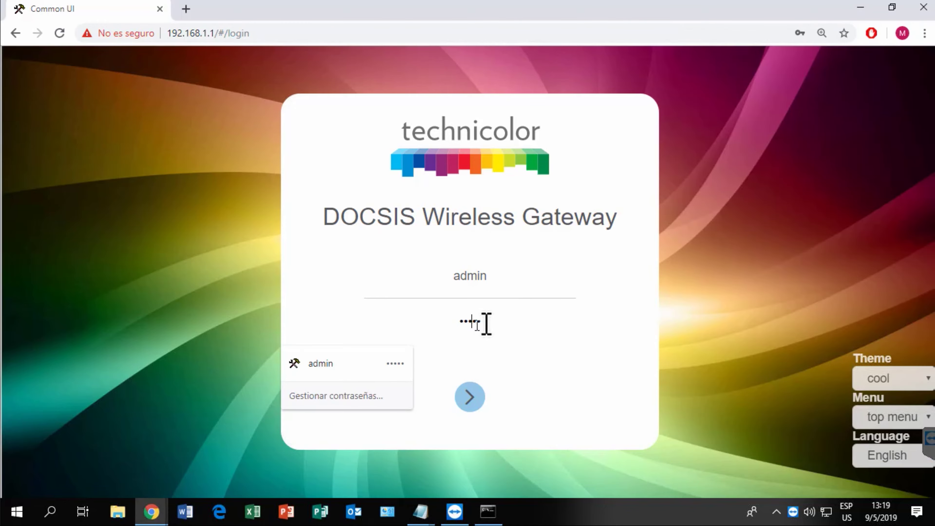
key(ctrl+v)
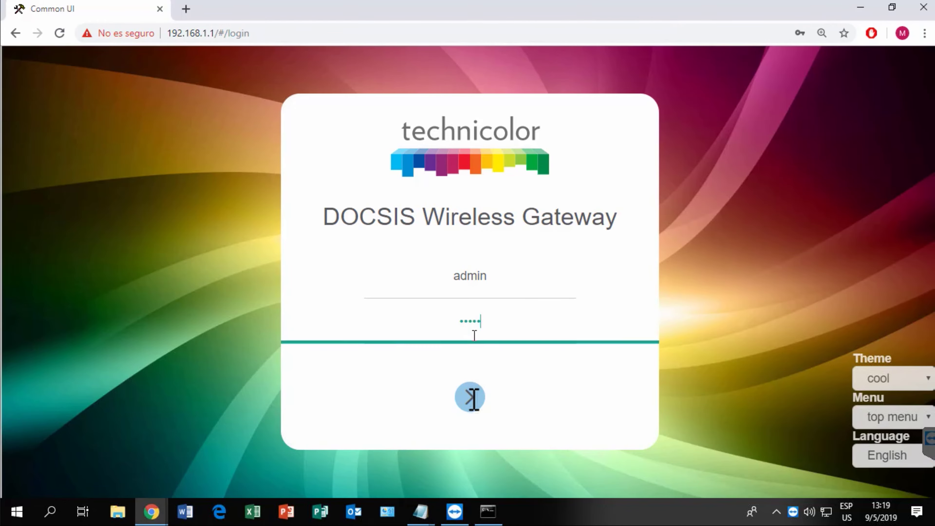
click(471, 398)
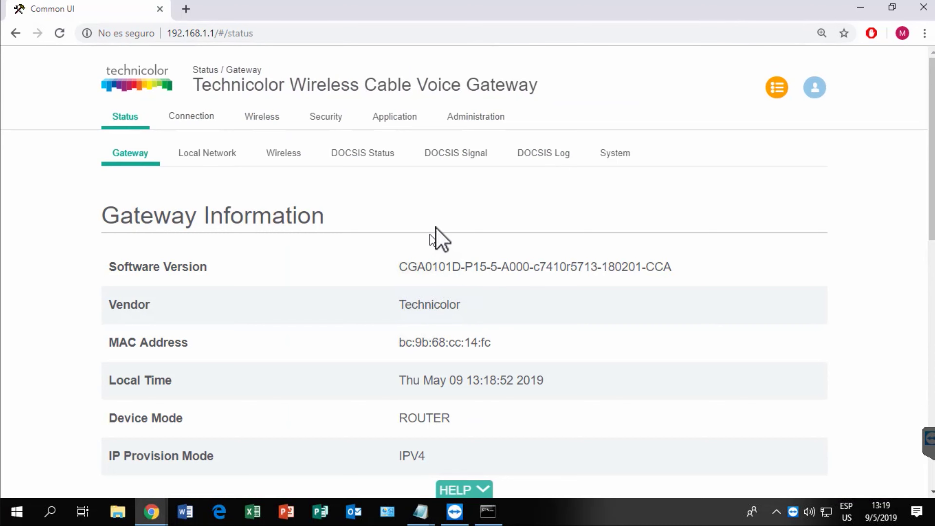
Review the gateway status page, covering the gateway information and the IPv4 and IPv6 internet connections.
scroll(435, 227, down, 3)
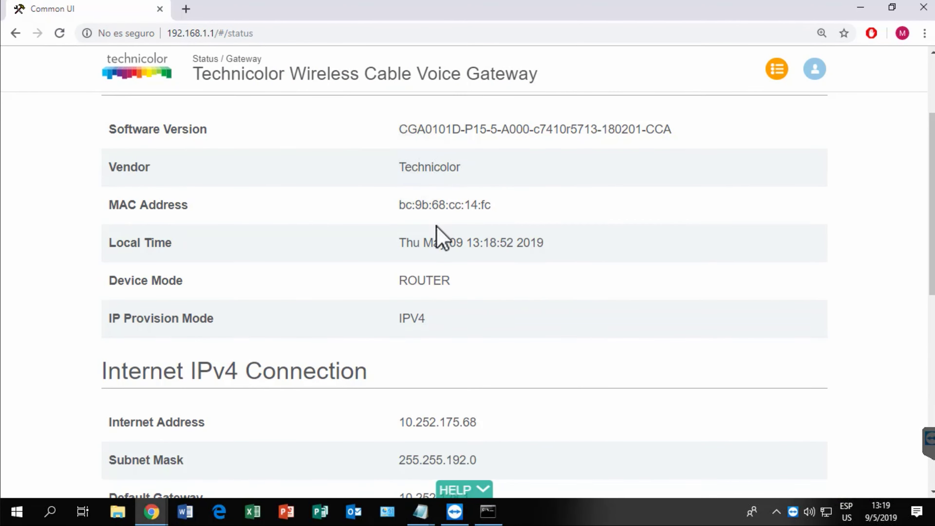
scroll(442, 236, down, 10)
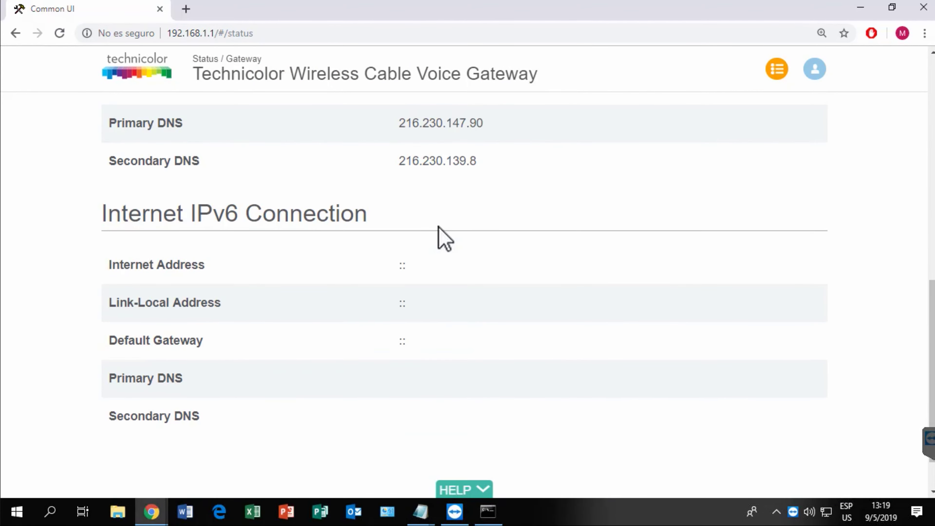
scroll(438, 226, up, 12)
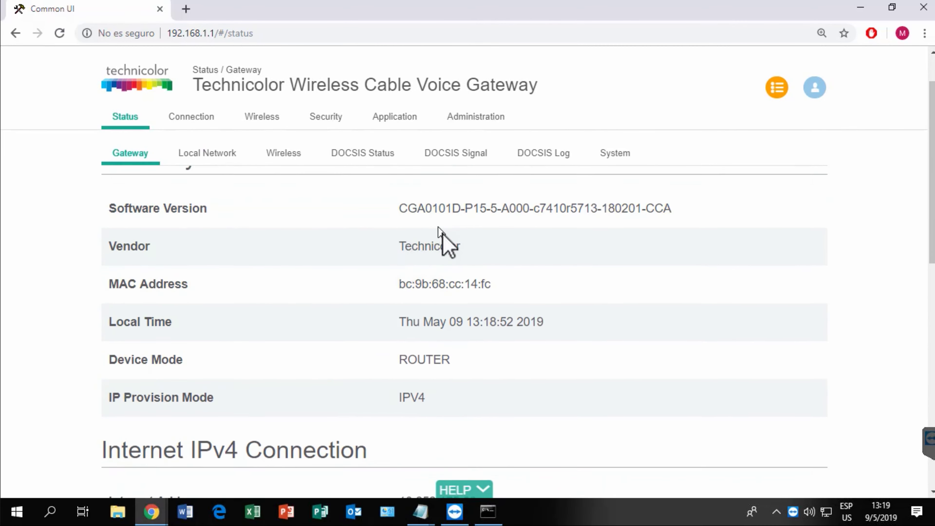
Open the Local Network status and review the LAN information, DHCP clients and ARP table.
click(195, 151)
scroll(268, 199, down, 2)
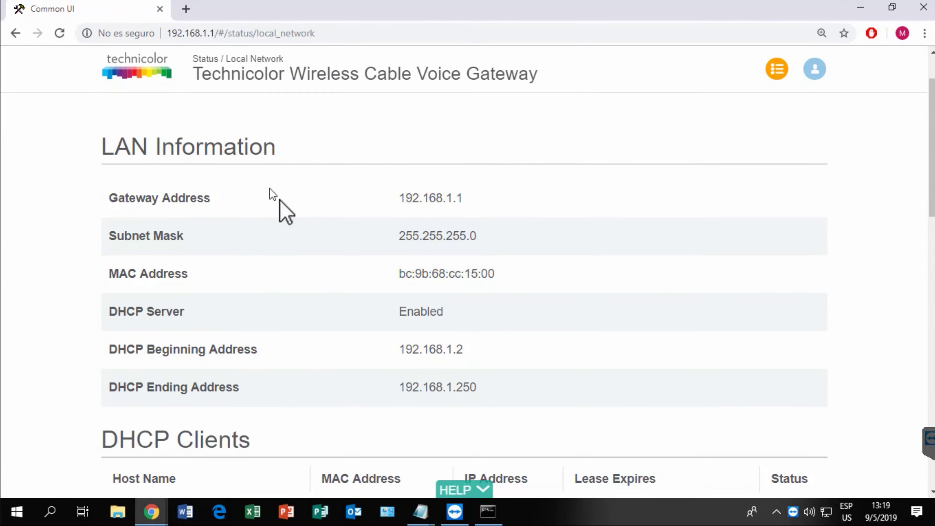
scroll(279, 199, down, 7)
scroll(286, 212, down, 8)
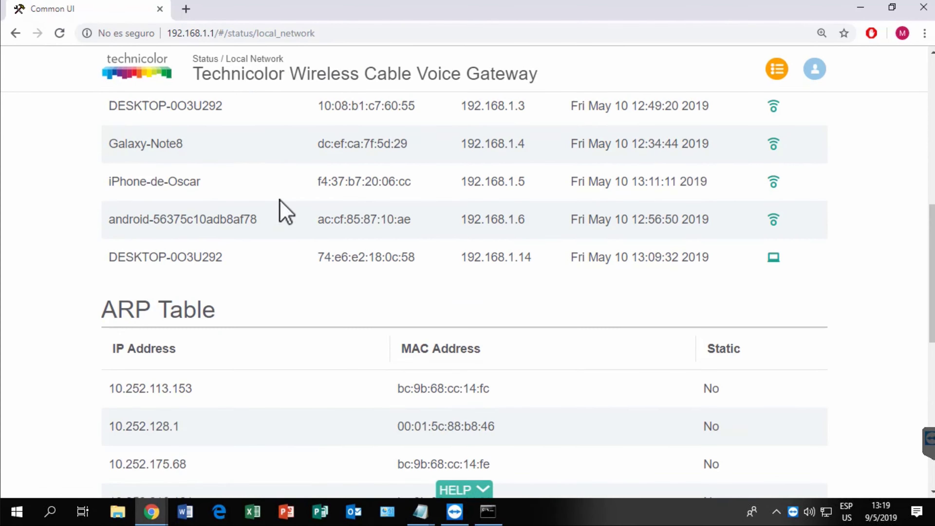
scroll(286, 212, down, 4)
scroll(285, 212, up, 8)
scroll(286, 206, up, 8)
Open the Wireless status and review the details of the 2.4GHz private network.
click(282, 161)
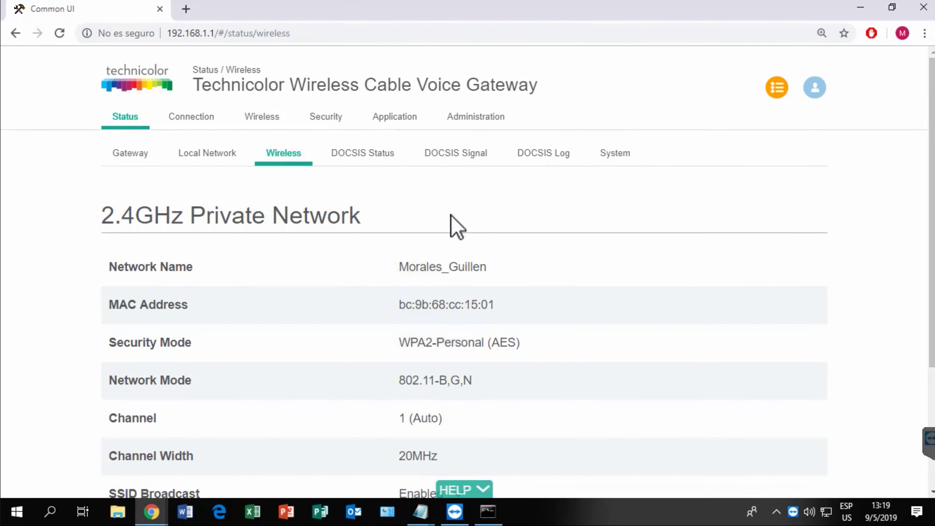
scroll(454, 224, down, 5)
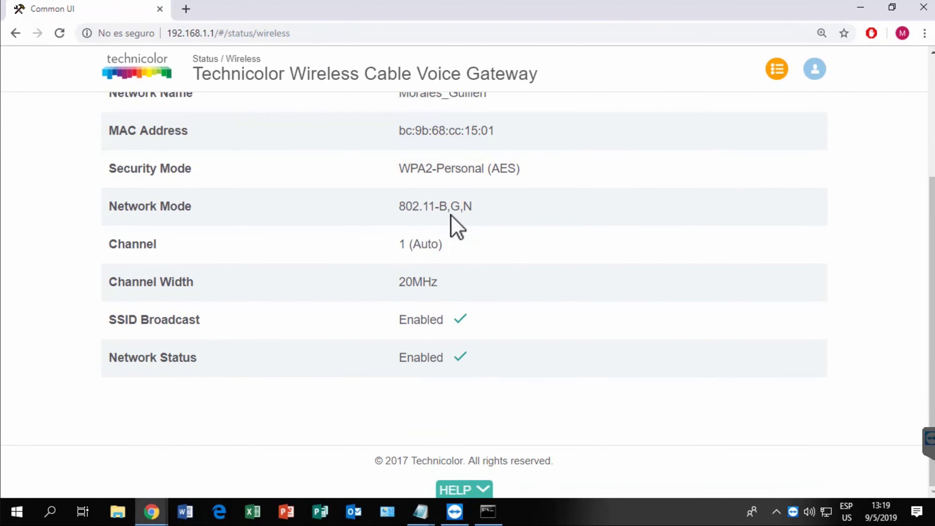
scroll(454, 224, up, 5)
scroll(453, 224, down, 5)
scroll(452, 216, up, 5)
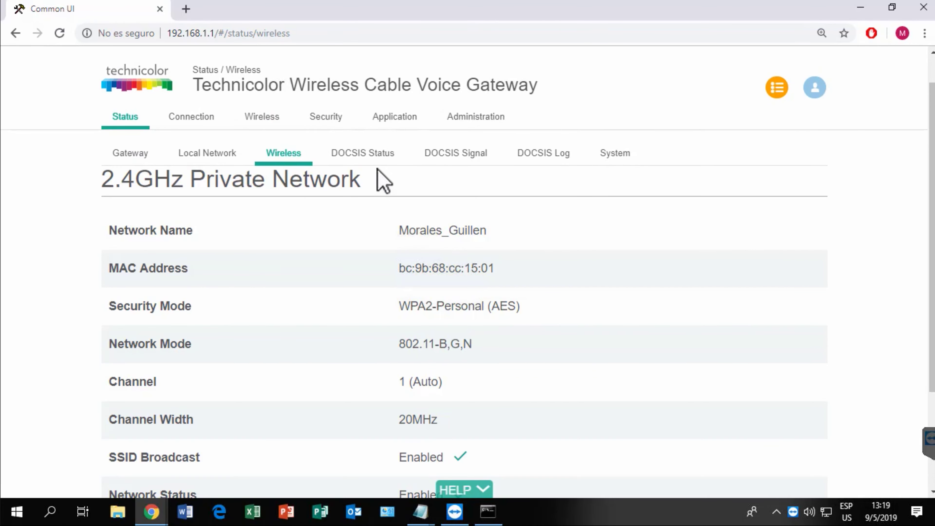
Open the DOCSIS Status page and review the cable modem's addressing, time and DHCP lease details.
click(368, 155)
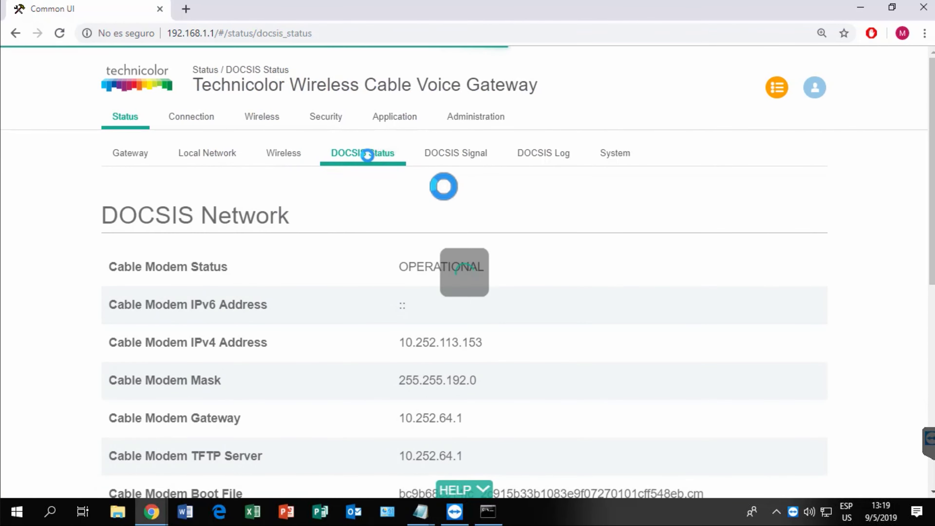
scroll(449, 195, down, 10)
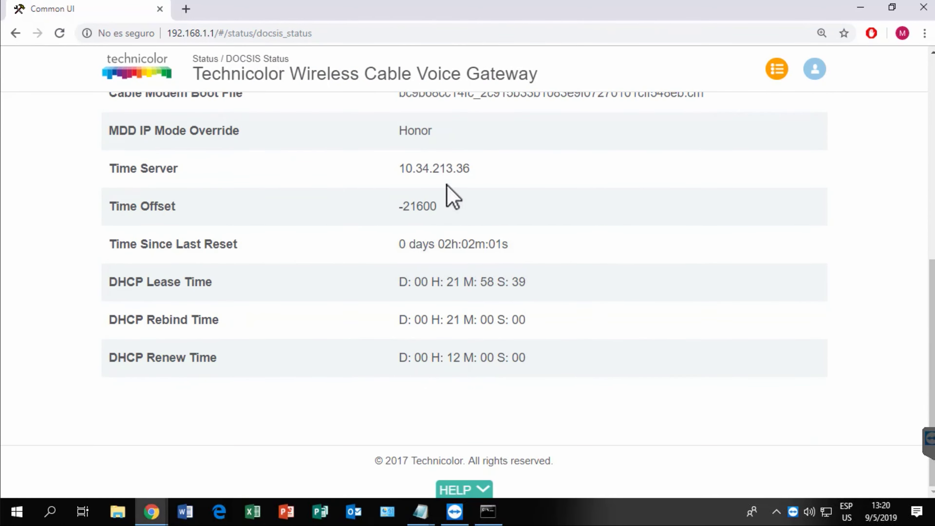
scroll(448, 190, up, 10)
Open the DOCSIS Signal page and review the upstream and downstream bonding tables.
click(456, 155)
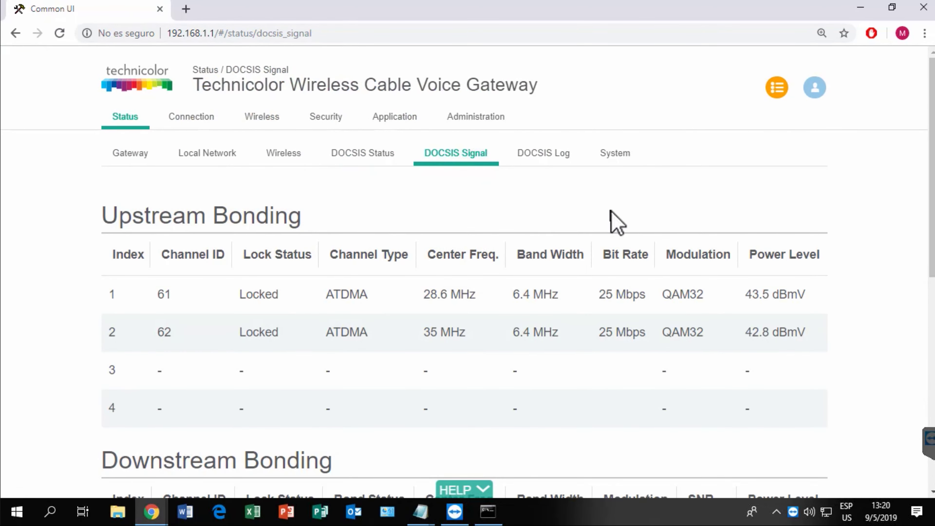
scroll(843, 239, down, 6)
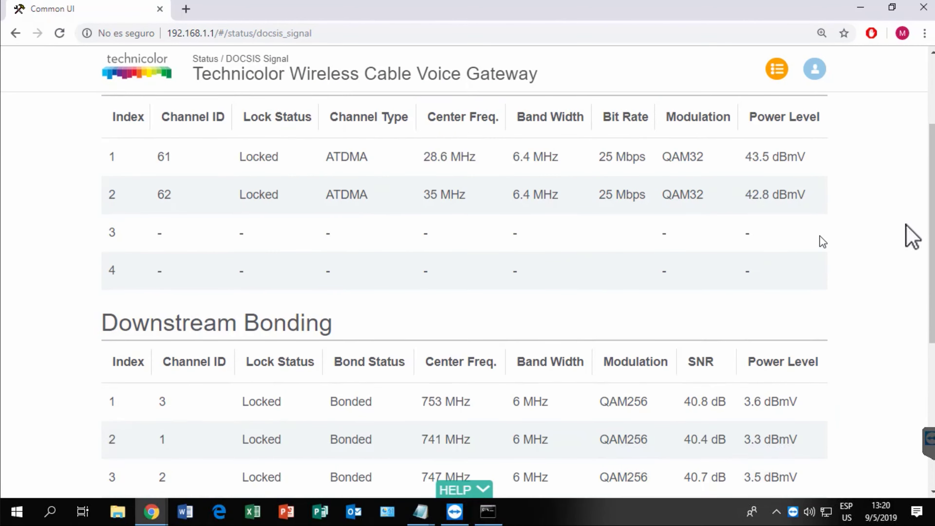
scroll(901, 240, down, 4)
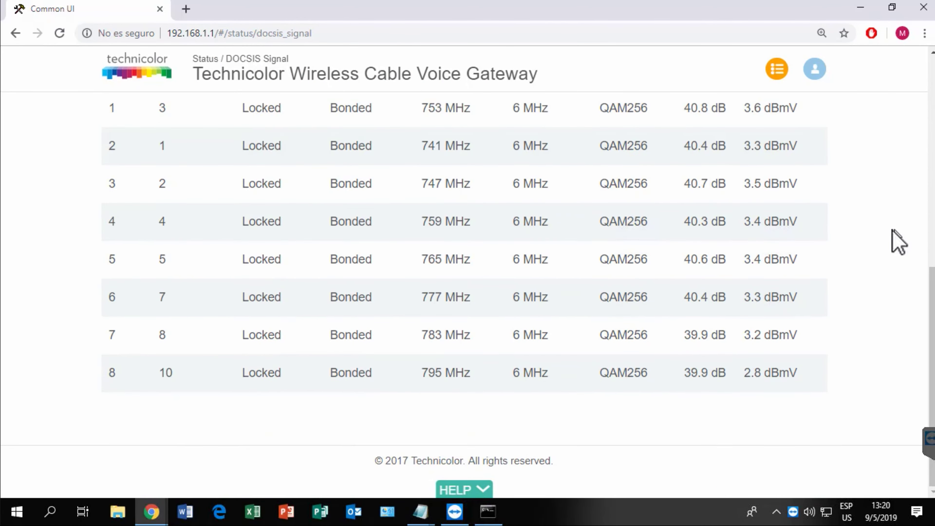
scroll(894, 239, up, 10)
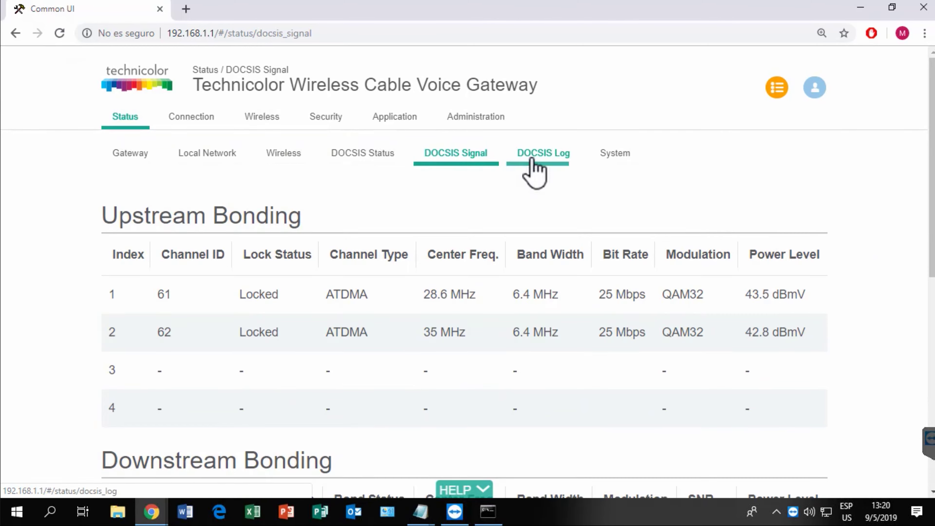
Open the DOCSIS Log and examine the recorded modem events.
click(534, 157)
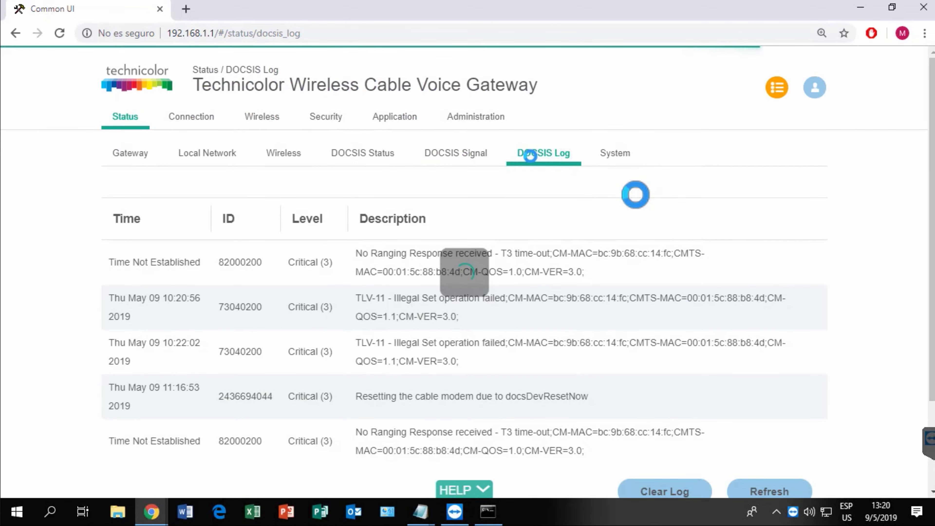
scroll(639, 206, down, 3)
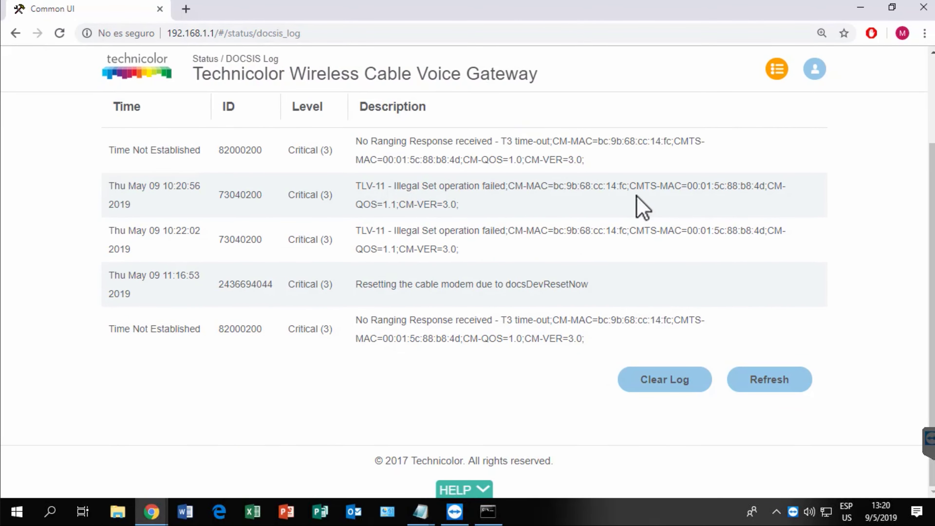
scroll(637, 201, up, 3)
Open the System status page and review the model, firmware and system hardware details.
click(606, 153)
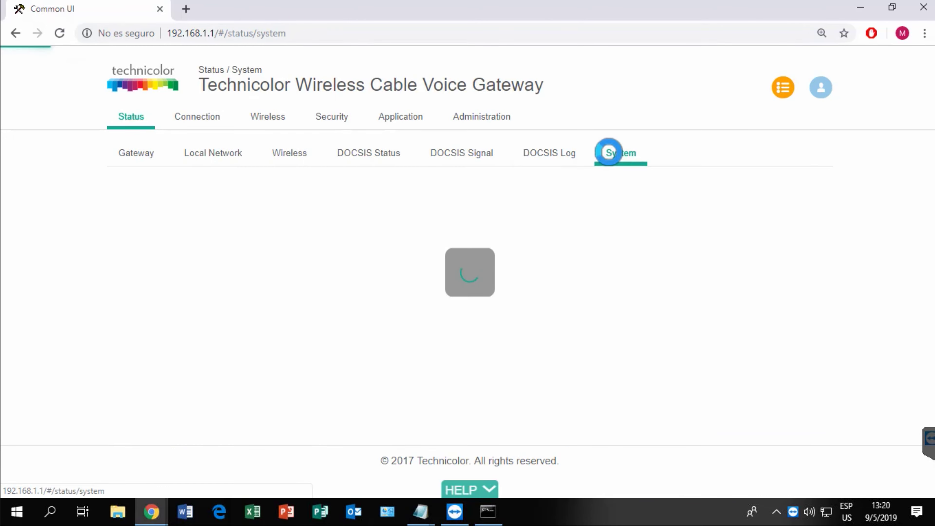
scroll(585, 265, down, 3)
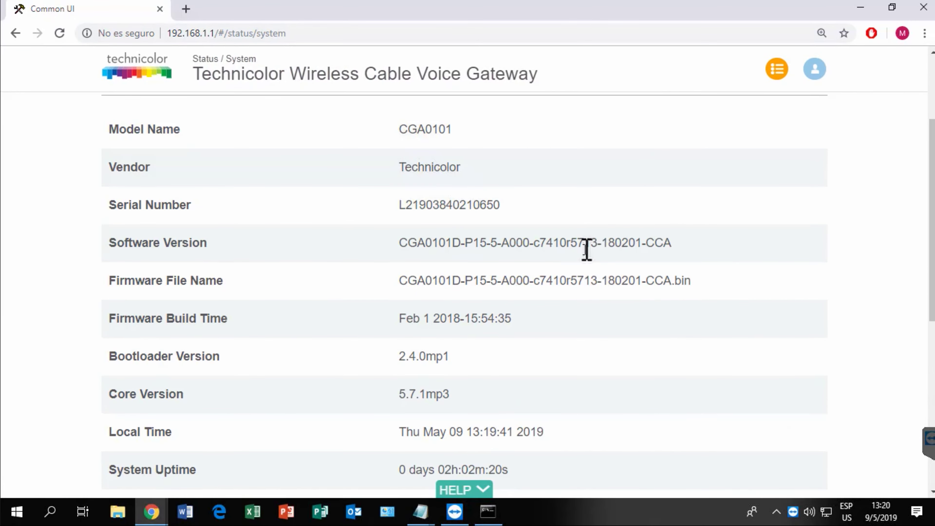
scroll(586, 249, down, 10)
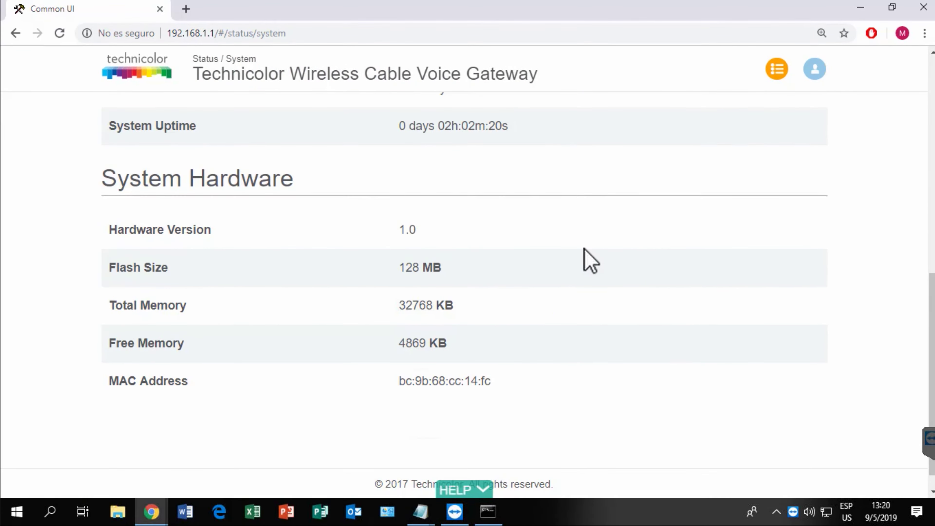
Open the Connection section's Devices page and review the hosts on the private network.
scroll(591, 258, up, 12)
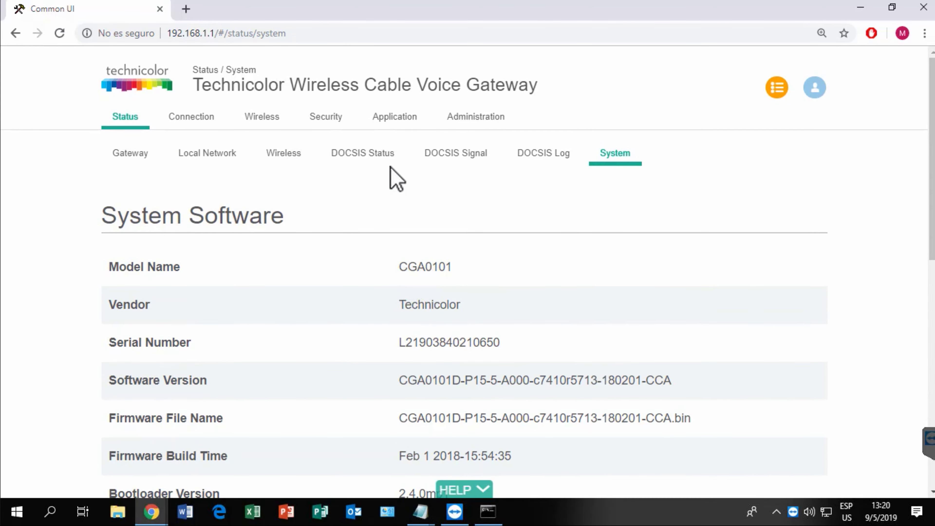
click(189, 116)
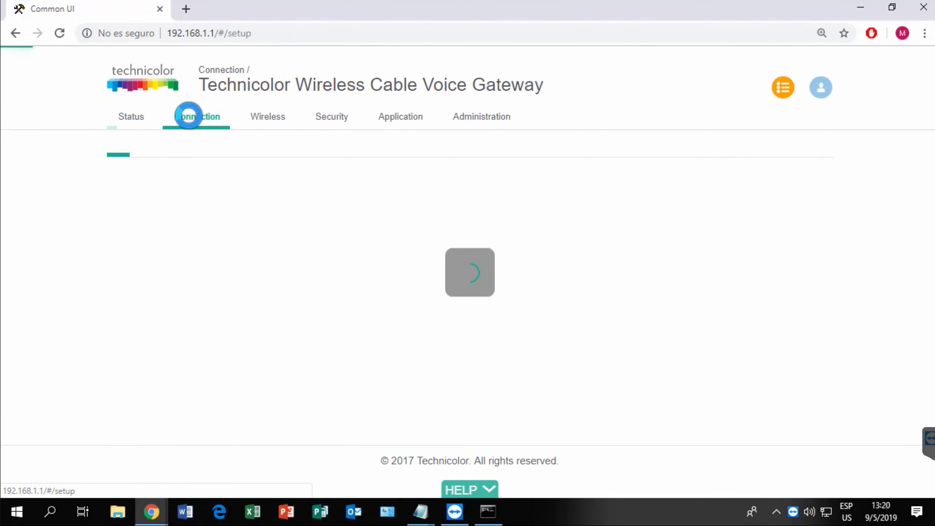
scroll(695, 163, down, 2)
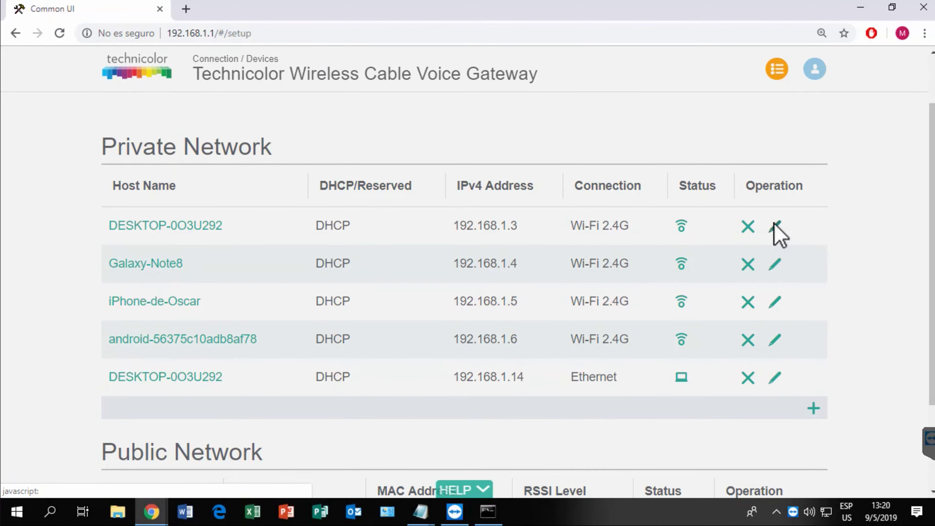
Open the edit settings of the first private network device, inspect them and close the dialog without changes.
click(775, 227)
click(776, 228)
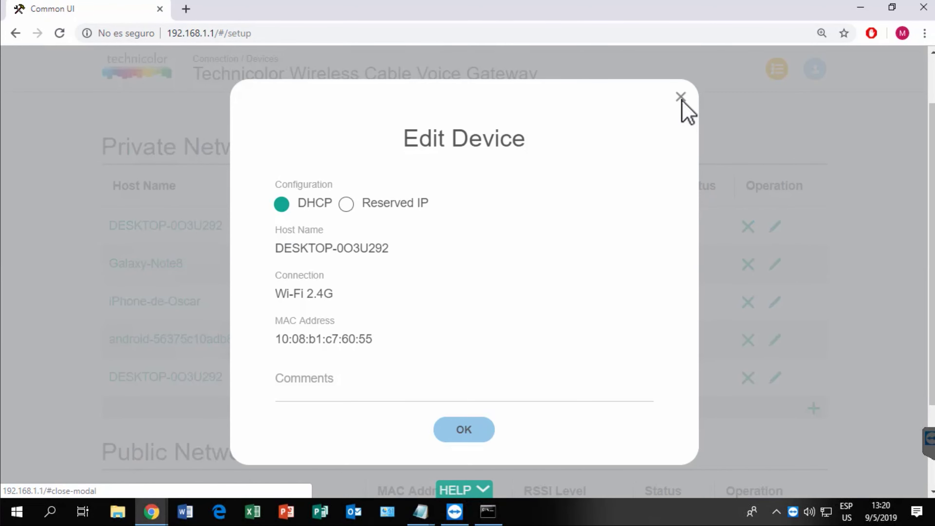
scroll(669, 143, down, 3)
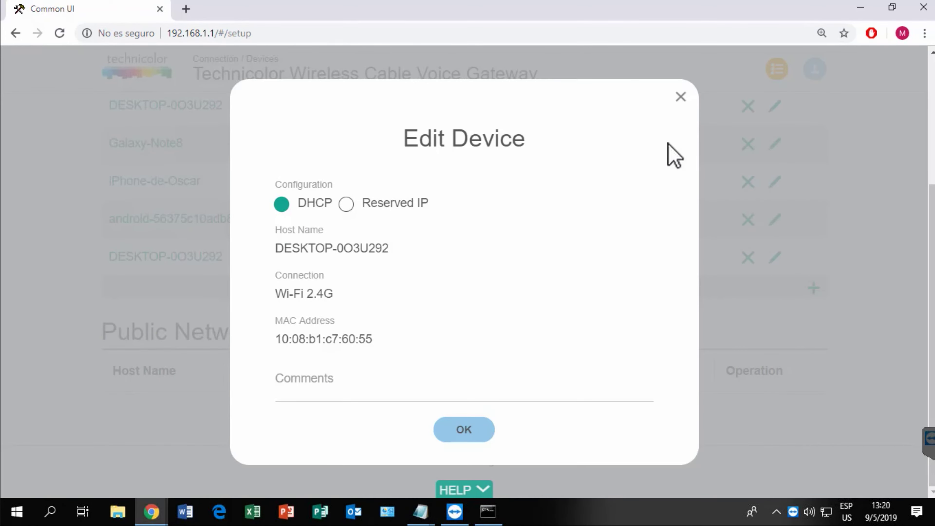
click(678, 99)
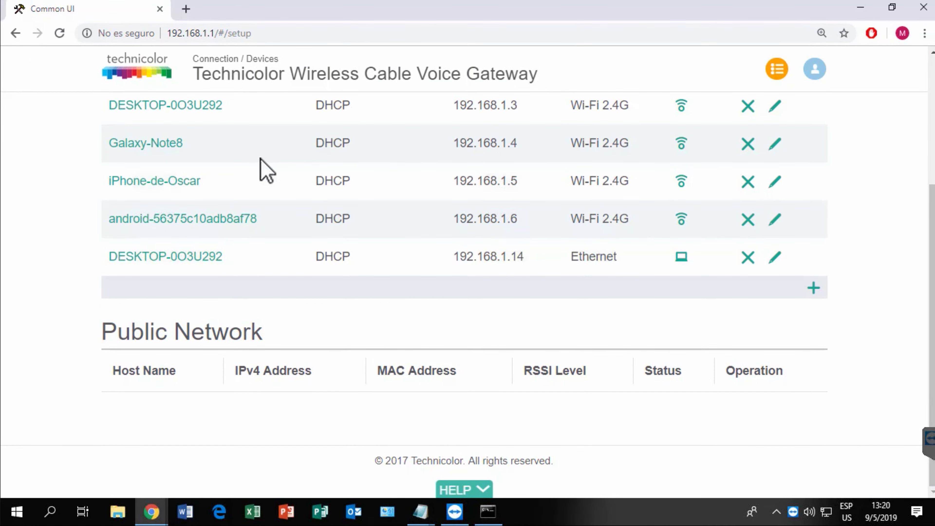
scroll(287, 167, up, 5)
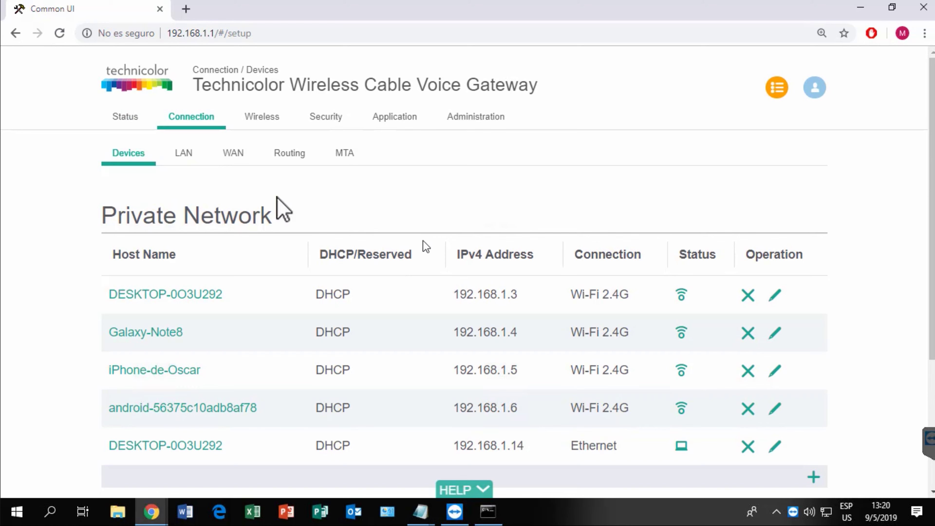
Open the LAN page and review the DHCP, DNS and IPv6 LAN settings.
click(181, 158)
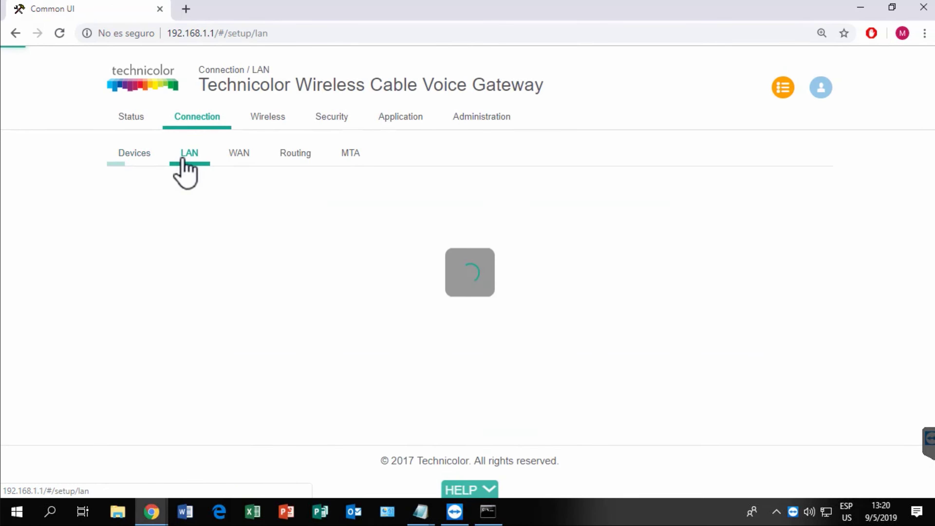
scroll(438, 229, down, 20)
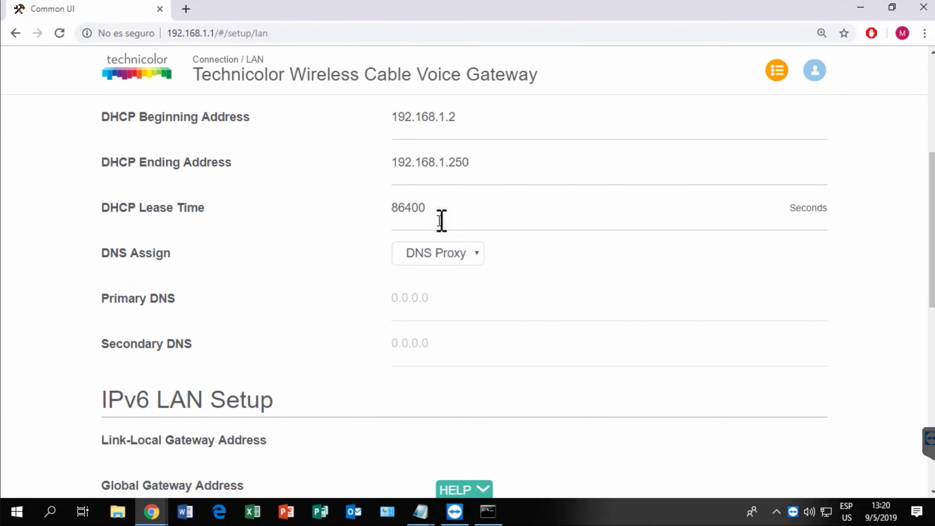
scroll(441, 221, up, 20)
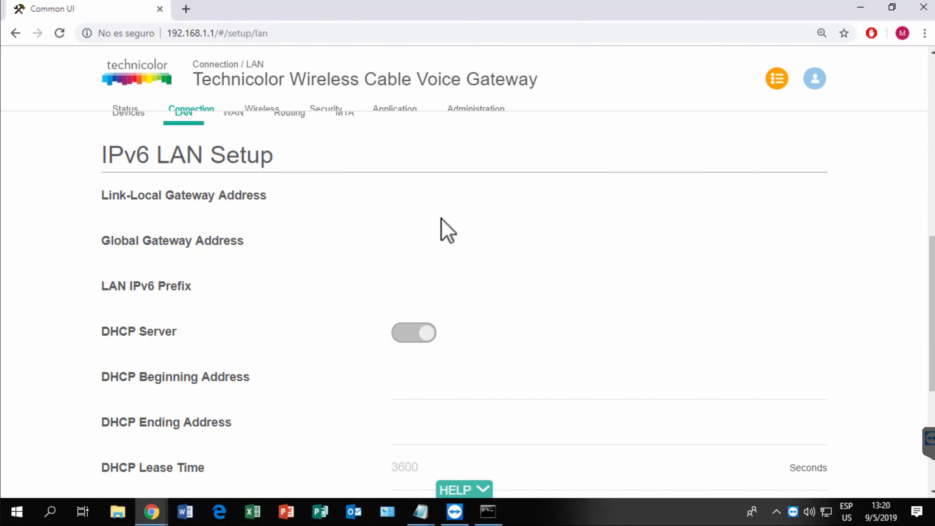
Open the WAN page and inspect the Working Mode and Connection Mode options without changing them.
click(233, 154)
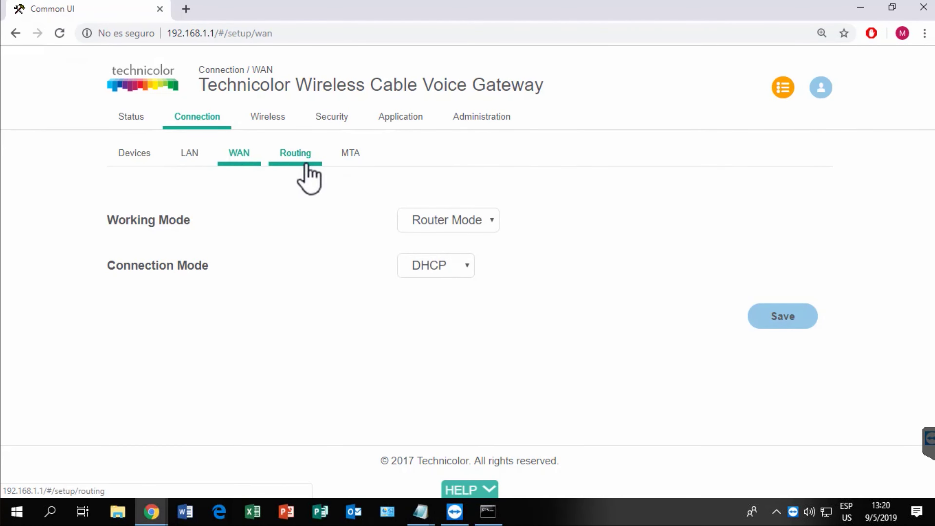
click(418, 218)
click(362, 204)
click(428, 258)
click(336, 221)
Open the Routing page and review the RIP authentication settings and the Routed Subnet table.
click(291, 153)
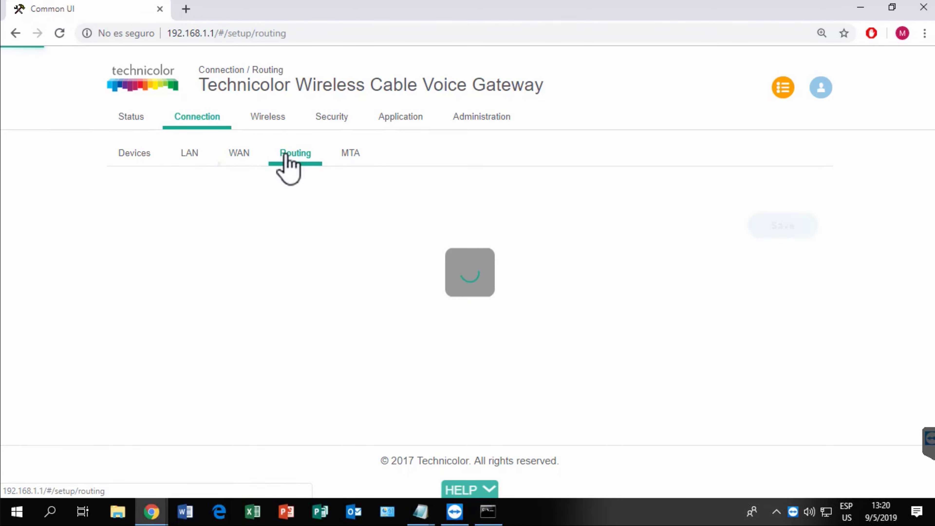
scroll(352, 201, down, 2)
scroll(353, 208, down, 5)
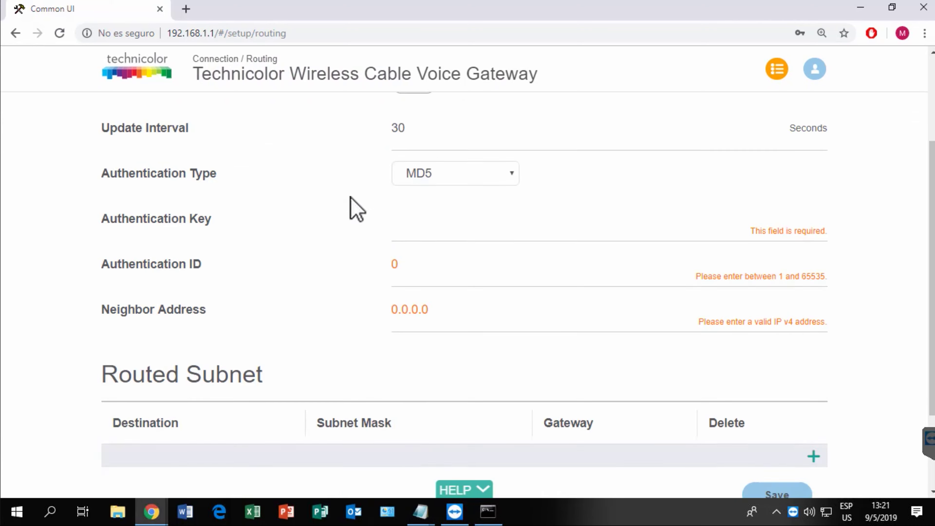
scroll(355, 191, up, 7)
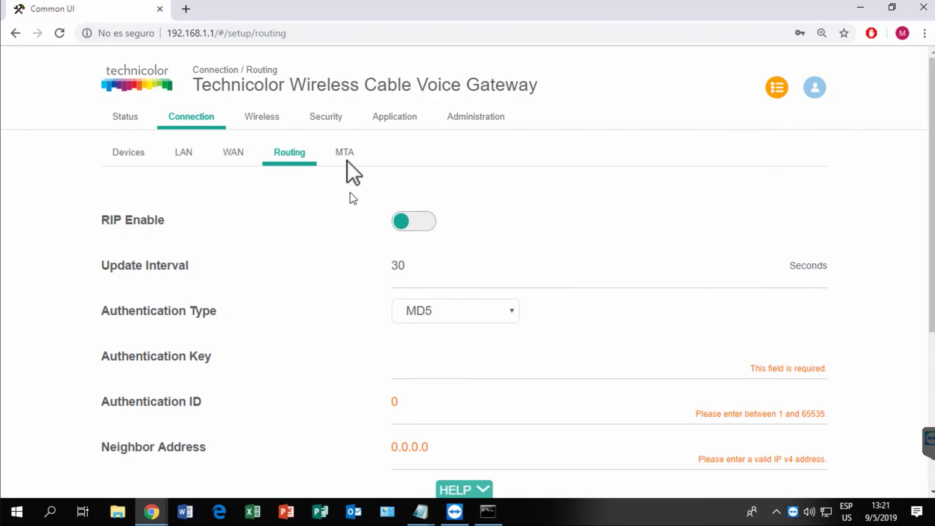
Open the MTA page and review the telephone line status and the MTA log table.
click(345, 157)
scroll(386, 235, down, 3)
scroll(368, 222, up, 3)
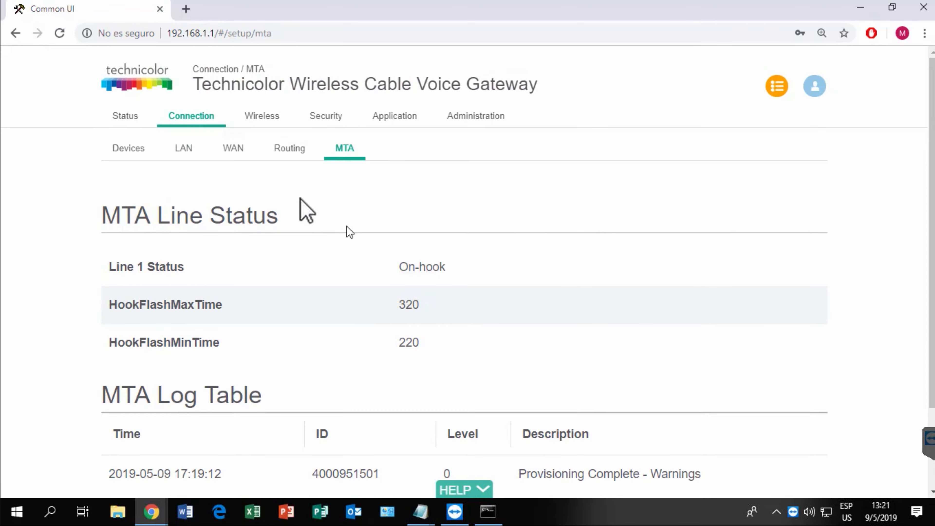
Open the Wireless Radio page and review the 2.4GHz network settings, including the available Network Mode options.
click(268, 120)
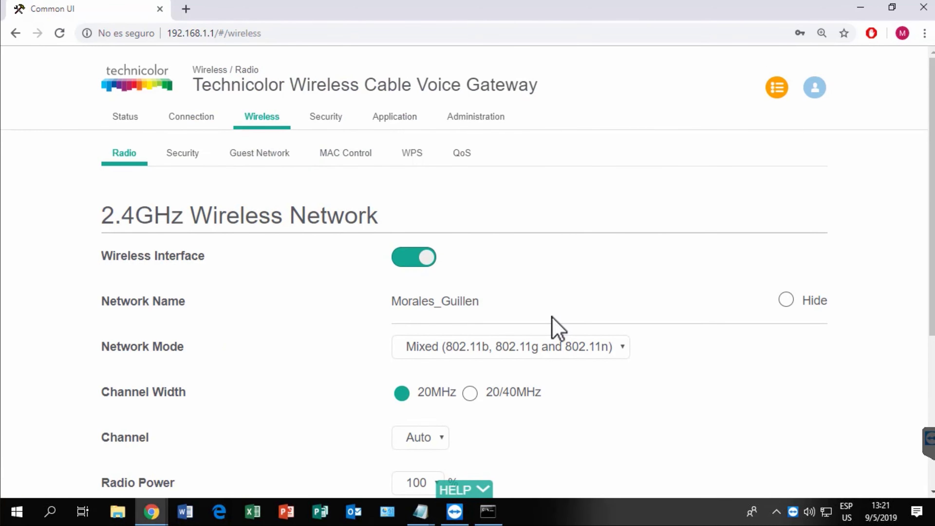
scroll(558, 328, down, 2)
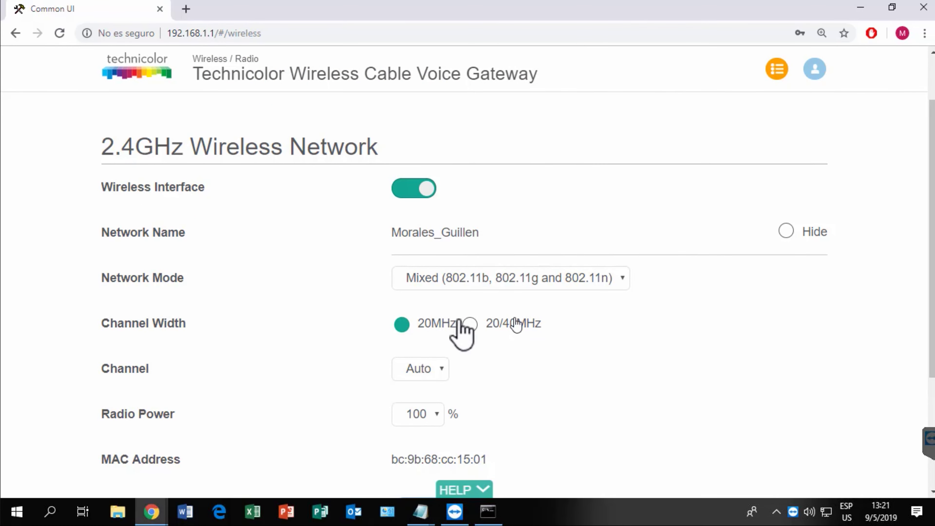
scroll(453, 330, down, 4)
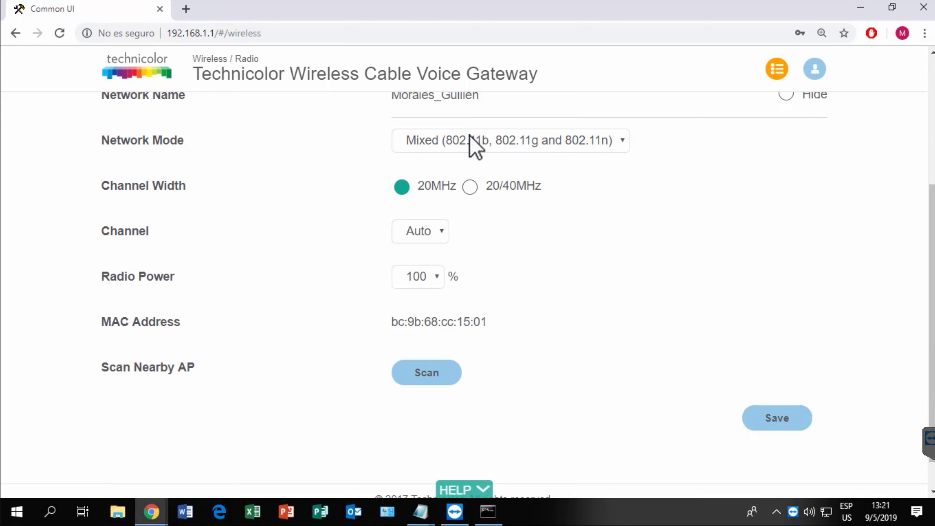
click(470, 145)
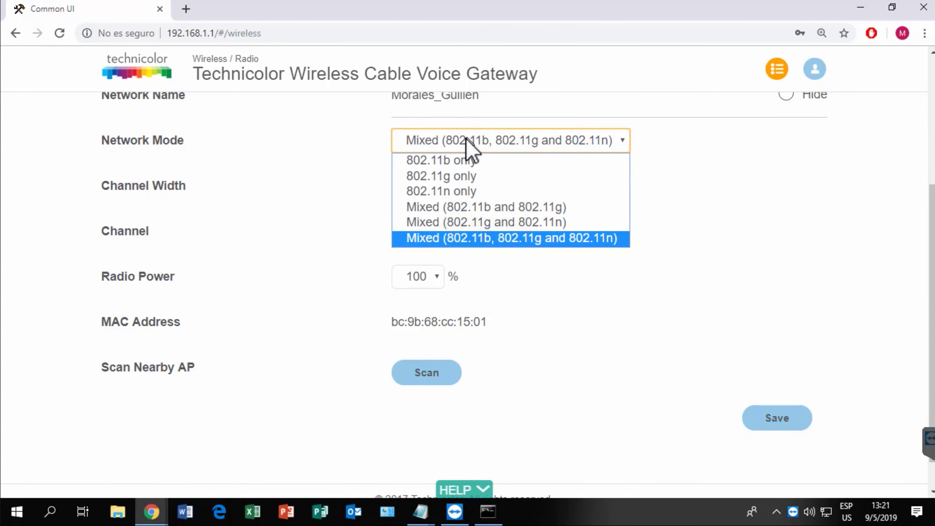
click(700, 190)
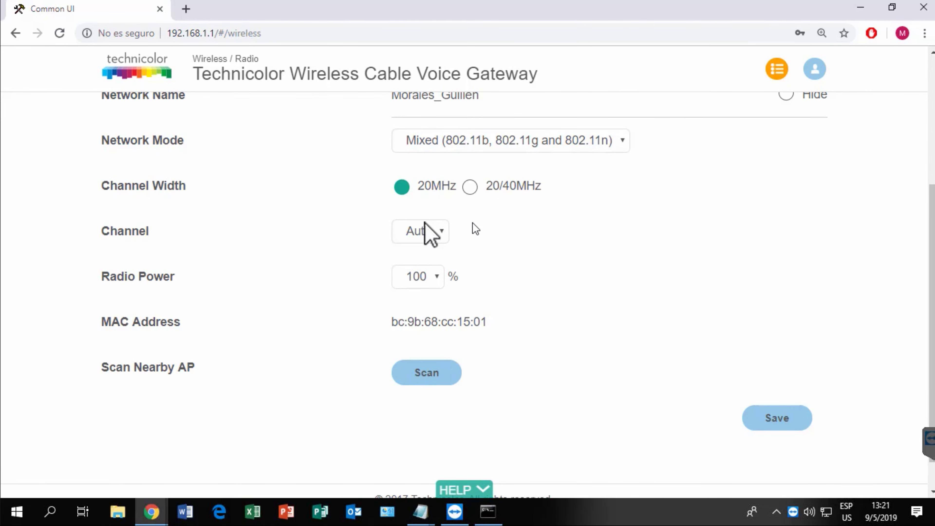
scroll(567, 258, down, 1)
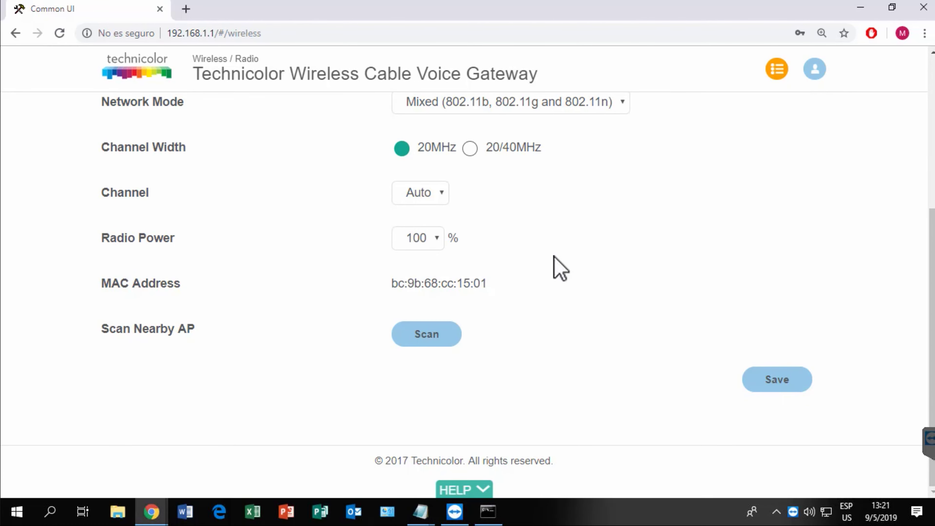
scroll(522, 273, up, 6)
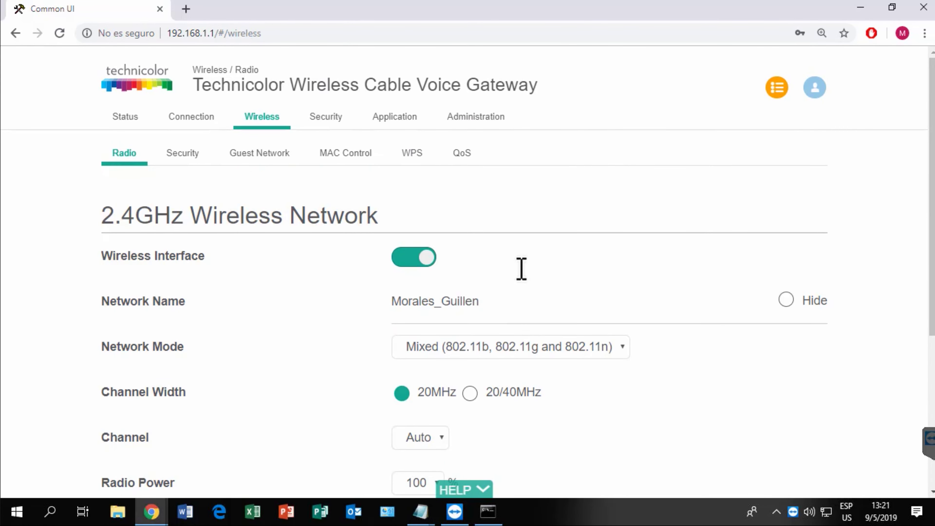
Open the Security section's Firewall page and review its settings and the available IPv4 firewall security levels.
click(324, 122)
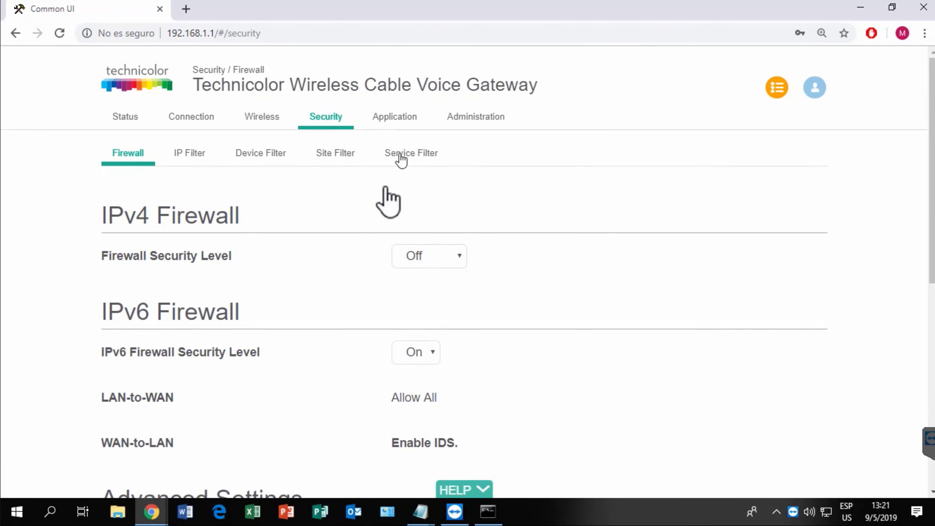
scroll(231, 209, down, 10)
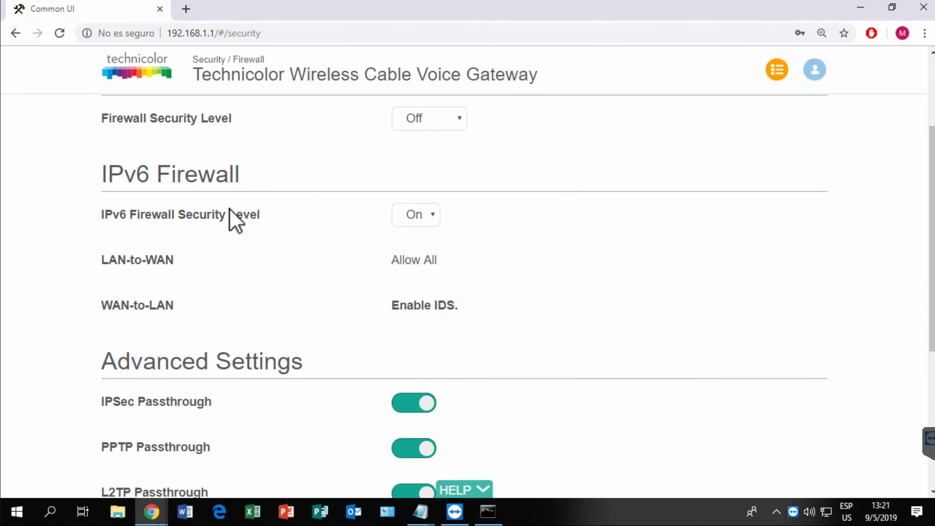
scroll(243, 217, up, 10)
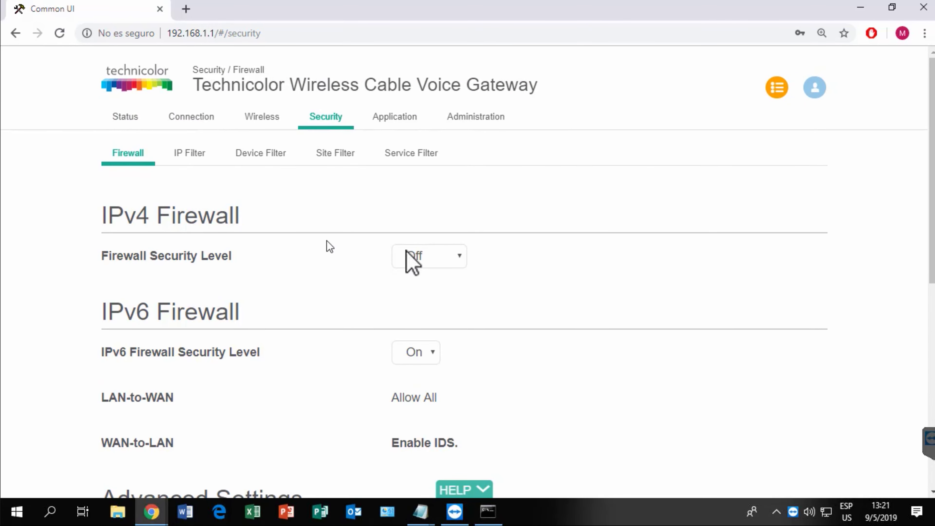
click(410, 254)
click(403, 217)
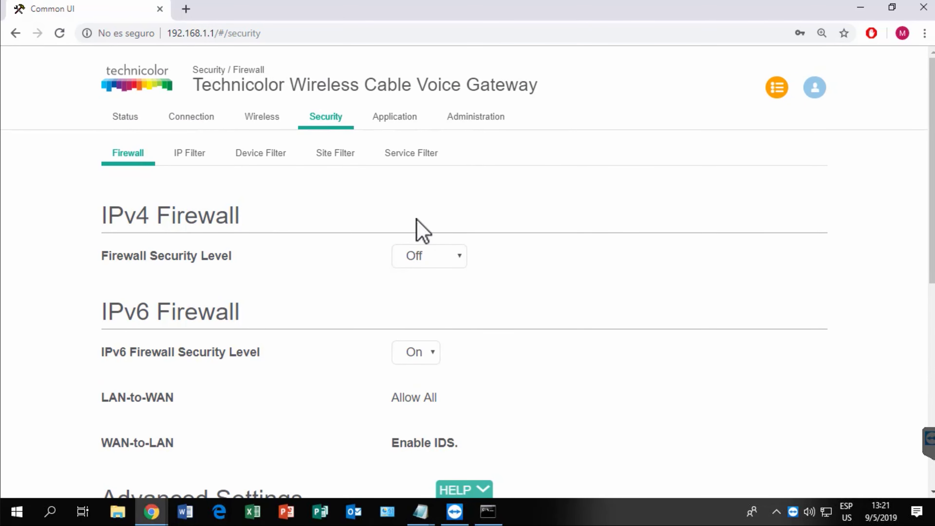
click(437, 257)
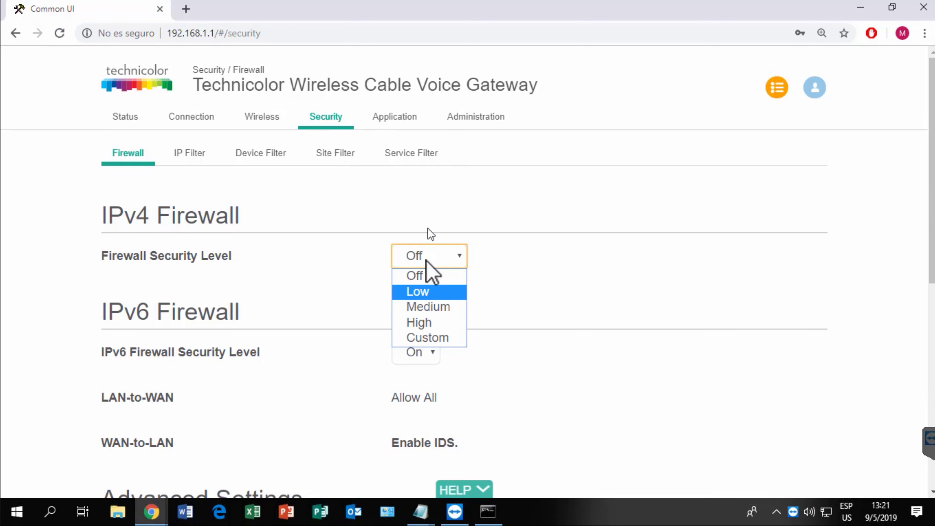
click(338, 209)
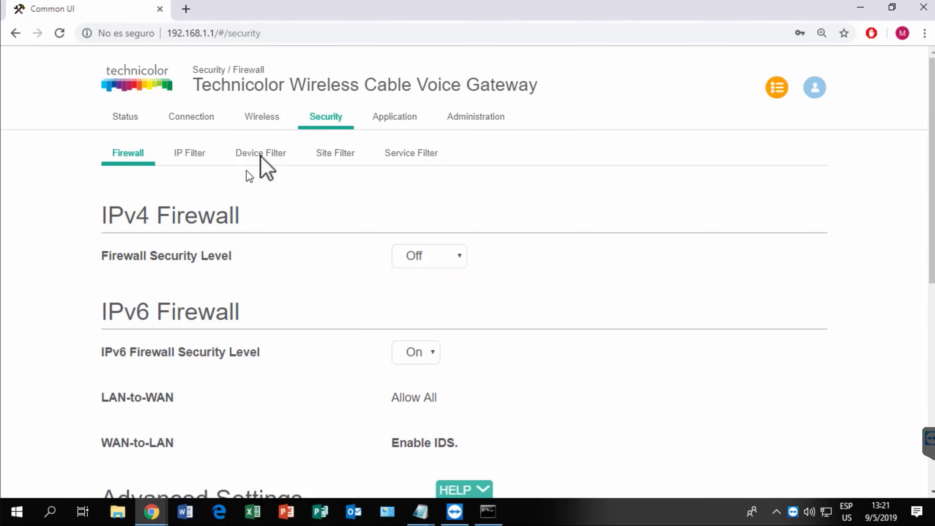
Open the IP Filter and Device Filter pages and review their filter options and device tables.
click(213, 153)
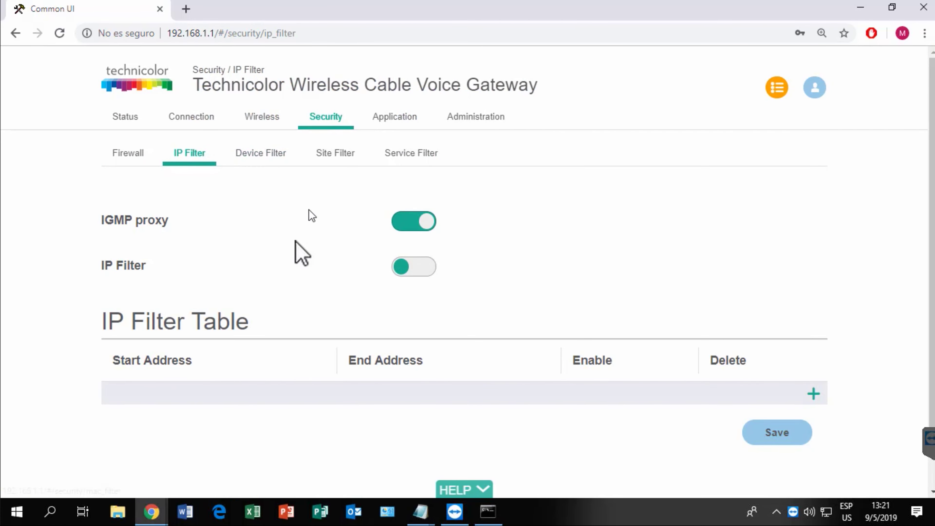
scroll(295, 243, down, 2)
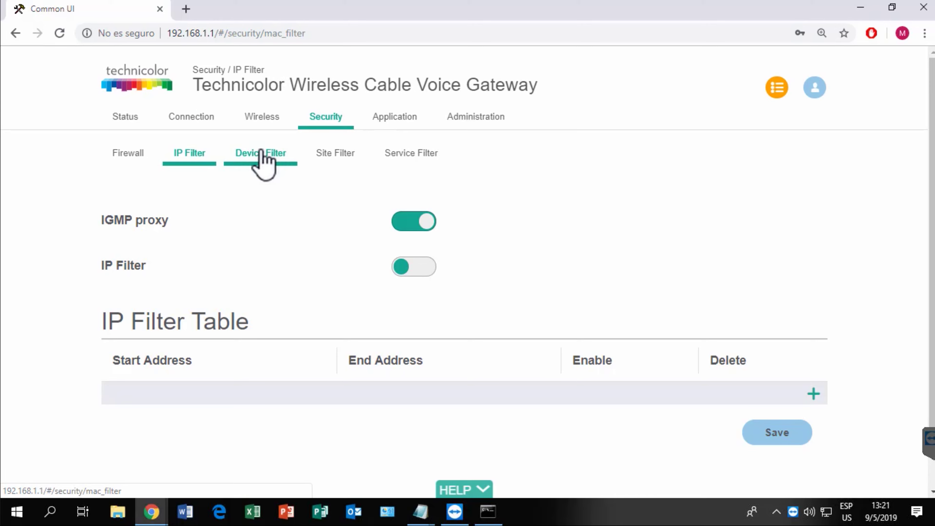
click(261, 152)
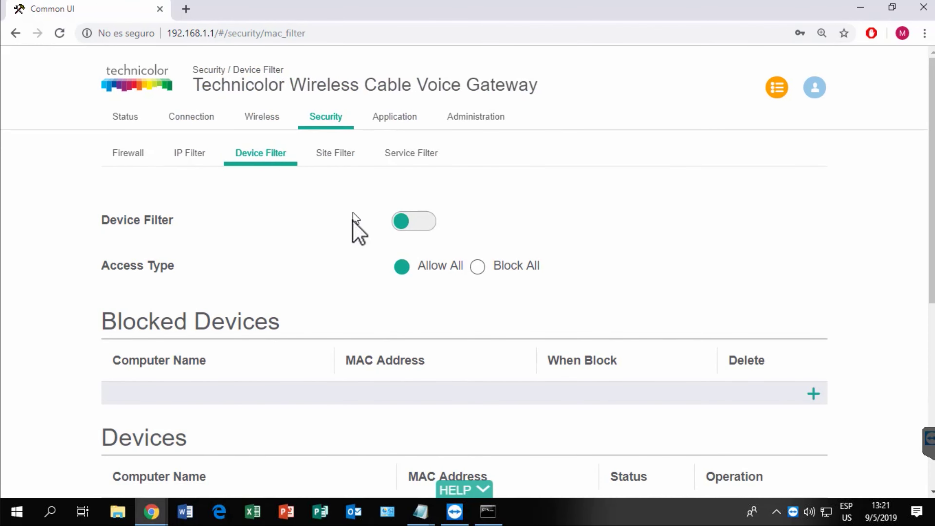
scroll(353, 213, down, 8)
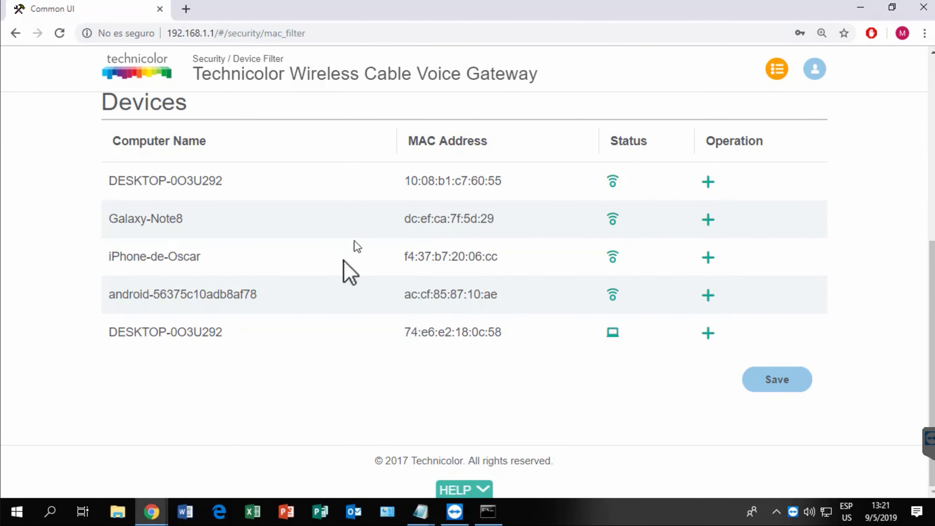
scroll(343, 260, up, 8)
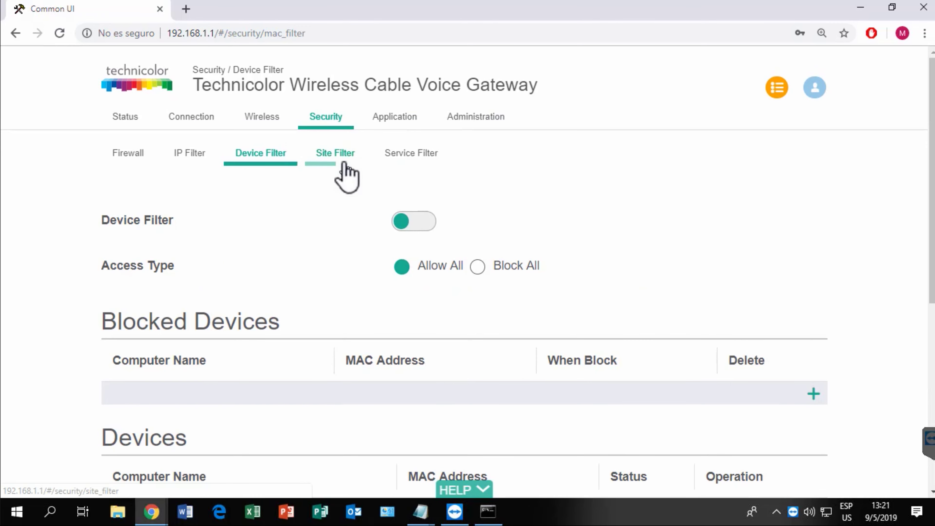
Open the Site Filter and Service Filter pages and review their blocked sites and blocked services tables.
click(333, 159)
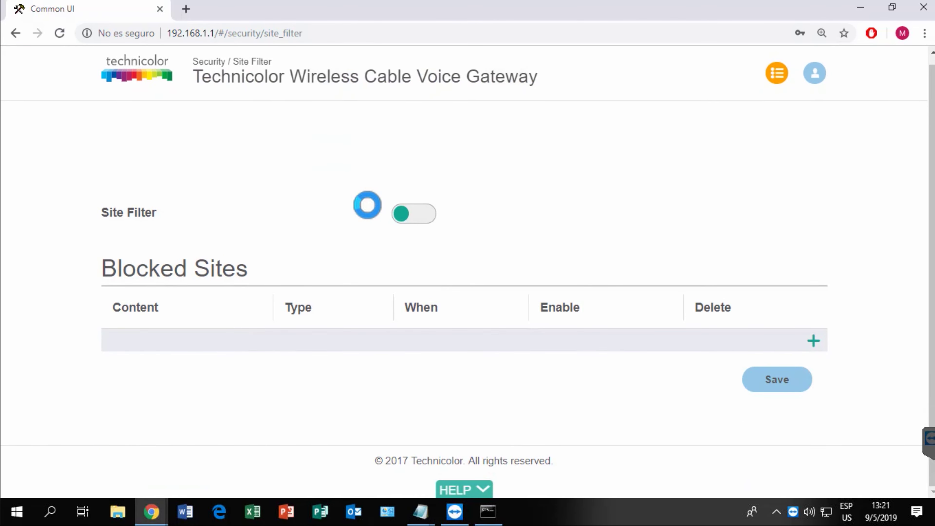
click(405, 154)
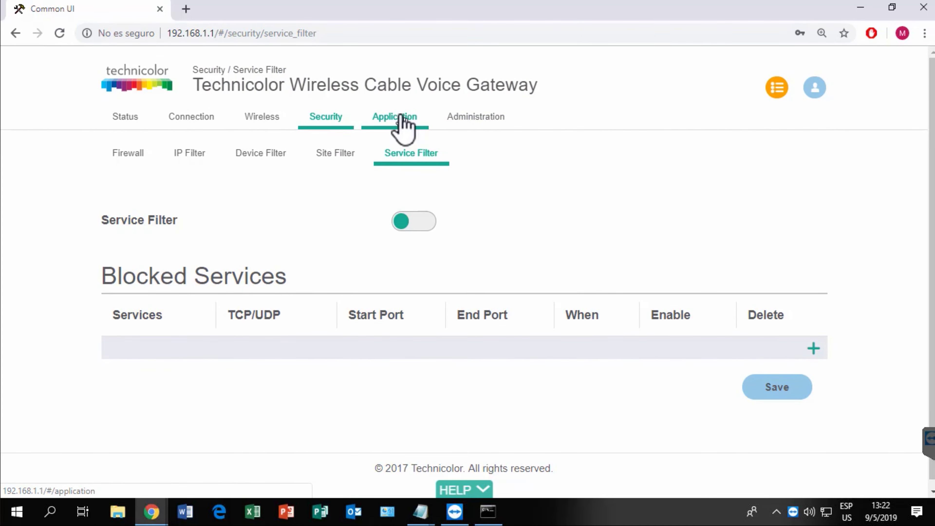
Open the Application section and review its Port Forward, Port Trigger, DDNS, DMZ, UPnP and IP Passthrough pages.
click(404, 123)
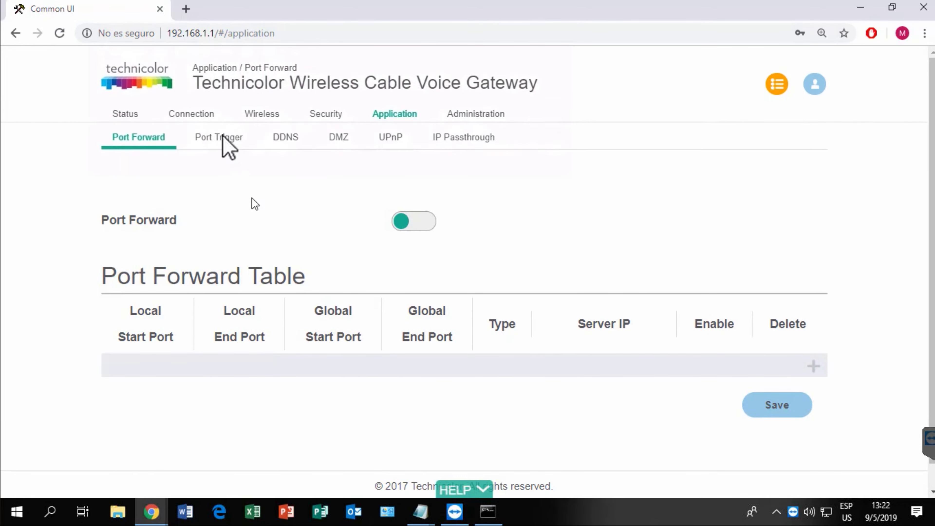
click(225, 159)
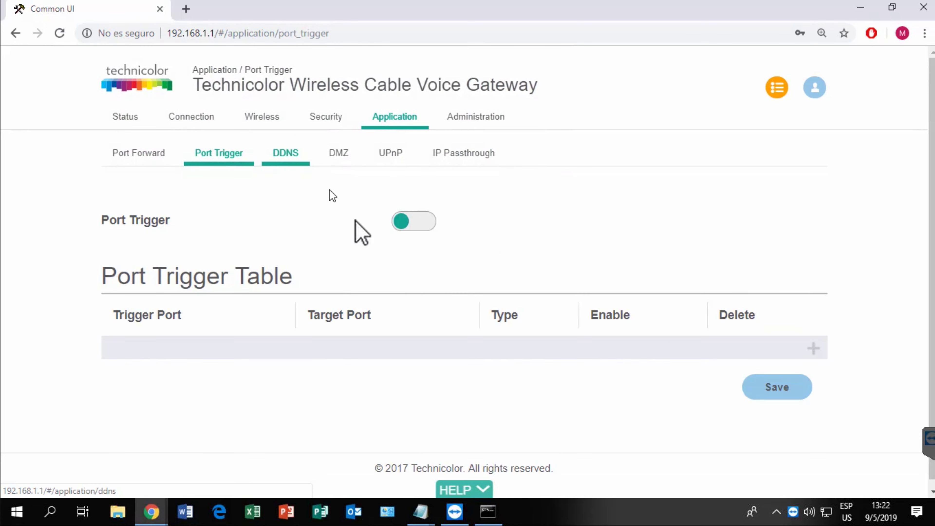
click(293, 157)
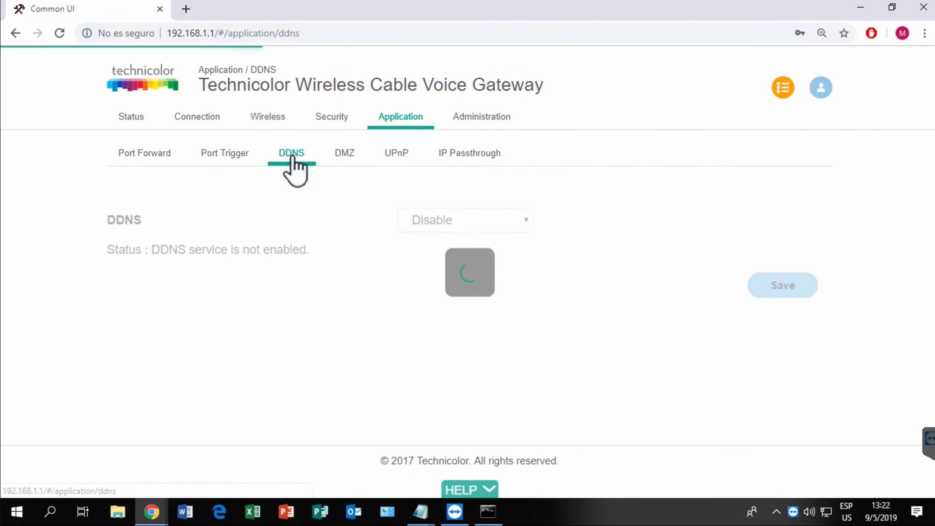
click(348, 156)
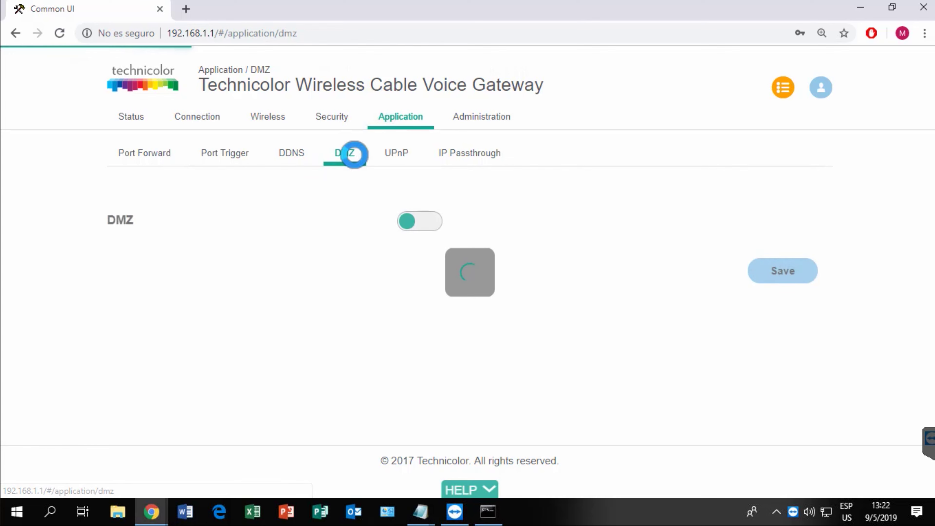
click(389, 158)
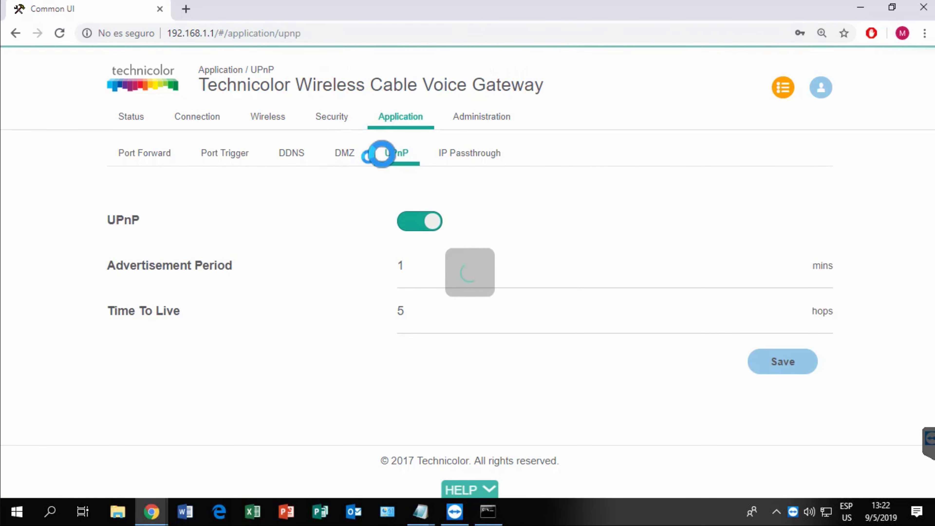
click(475, 158)
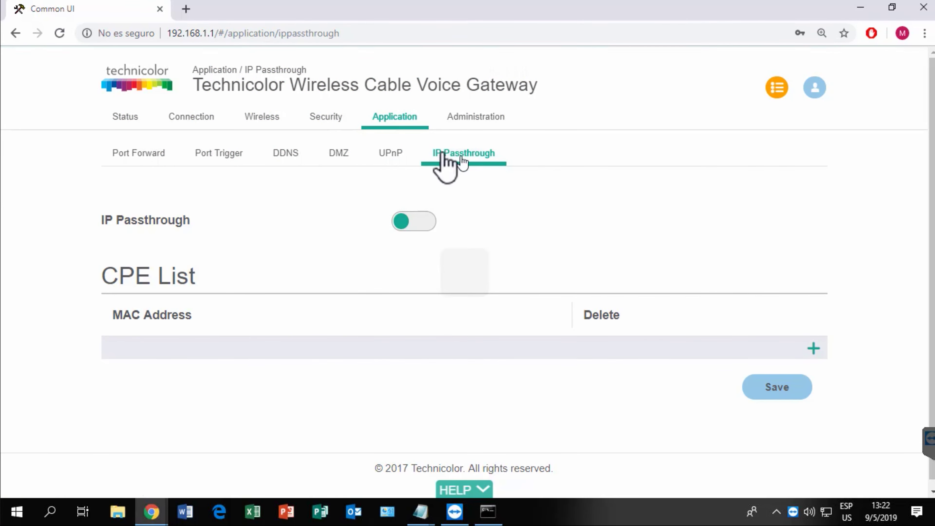
Open the Administration section's User page and review its username and password change fields.
click(485, 117)
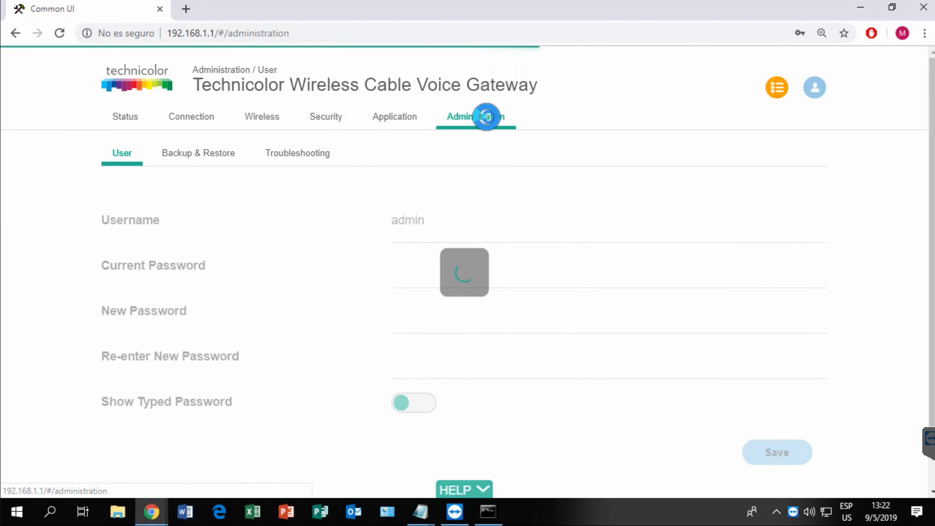
scroll(430, 219, down, 2)
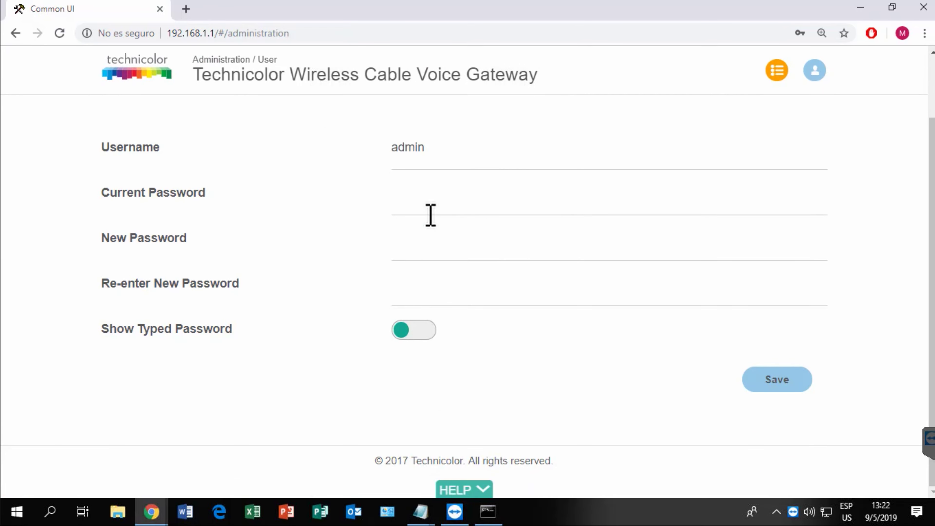
scroll(430, 213, up, 2)
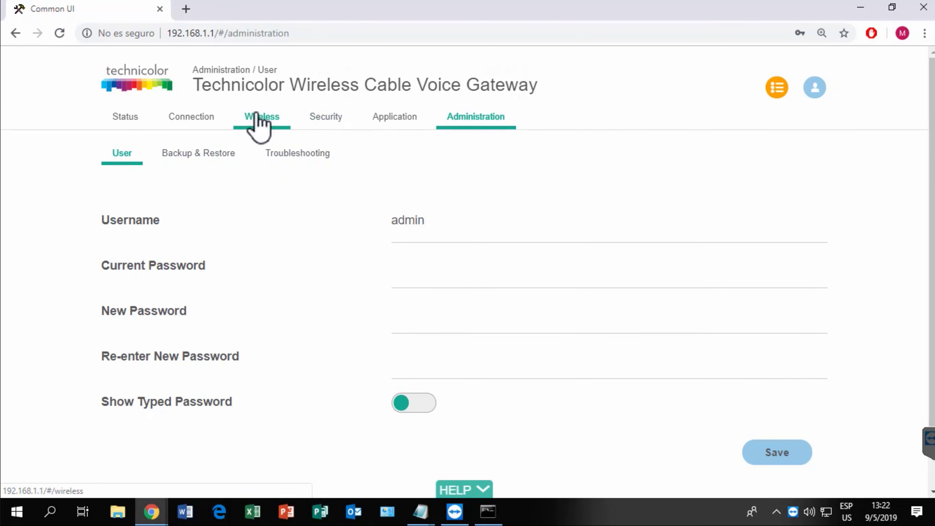
Switch to the basic overview page and review its Devices, Internet, Wireless and System cards.
click(777, 87)
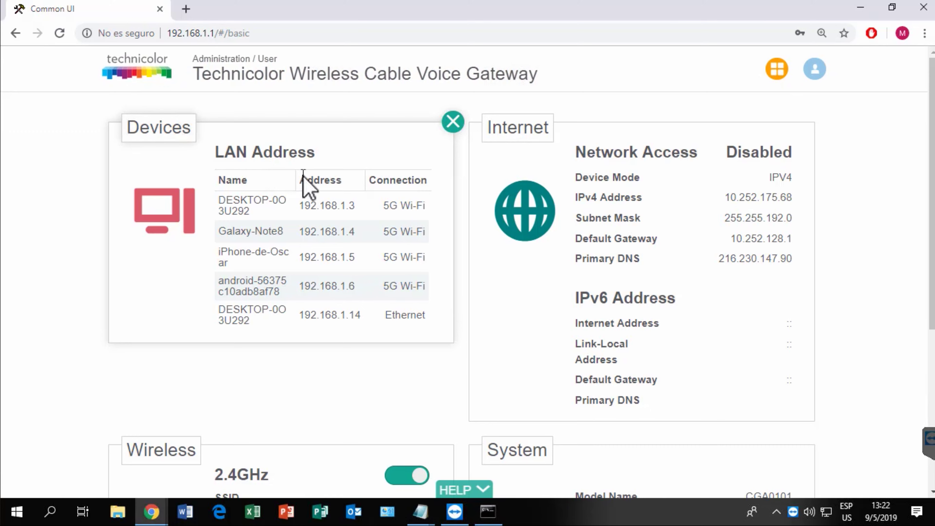
scroll(306, 177, down, 5)
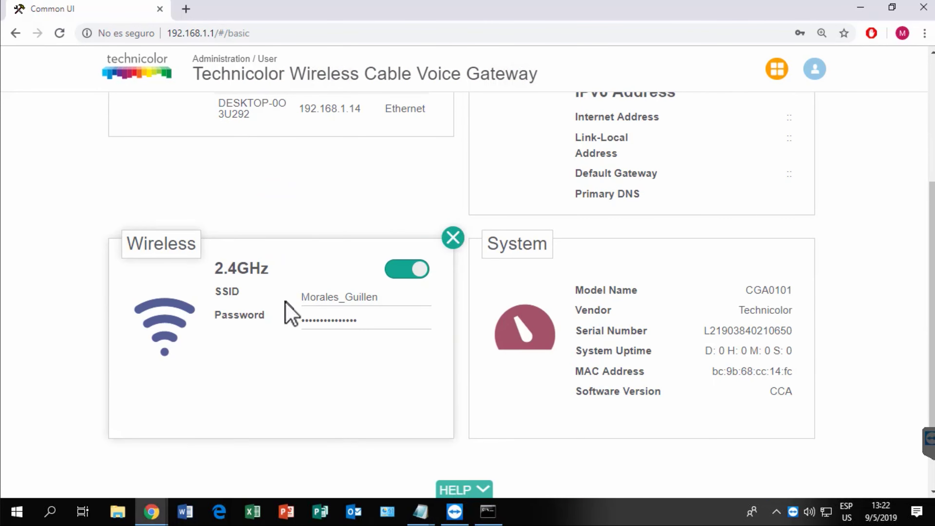